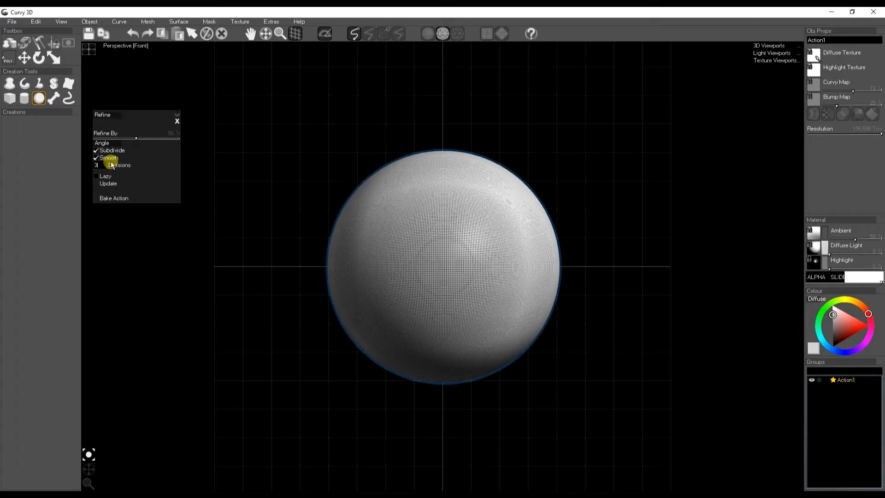
# - Refine the sphere with 3 divisions using Subdivide and Smooth, and bake the action into a mesh
pyautogui.press('Return')
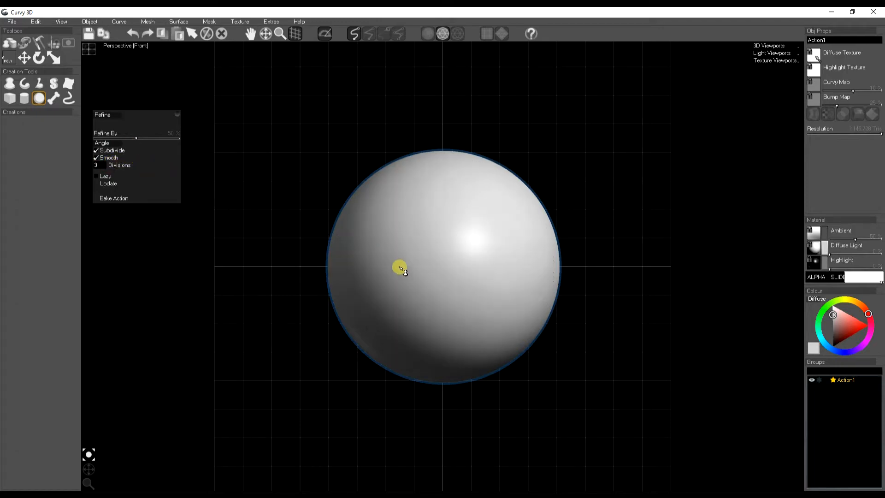
pyautogui.scroll(5, 434, 279)
pyautogui.scroll(-3, 436, 281)
pyautogui.scroll(-2, 434, 282)
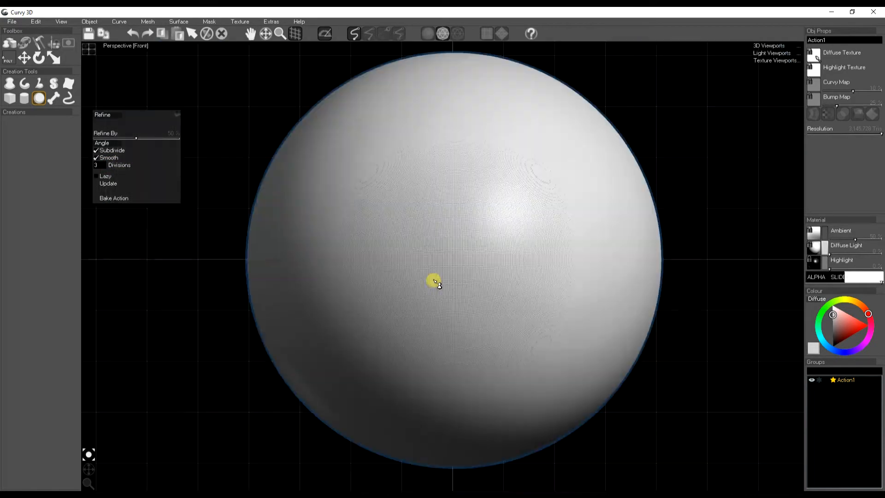
pyautogui.click(121, 198)
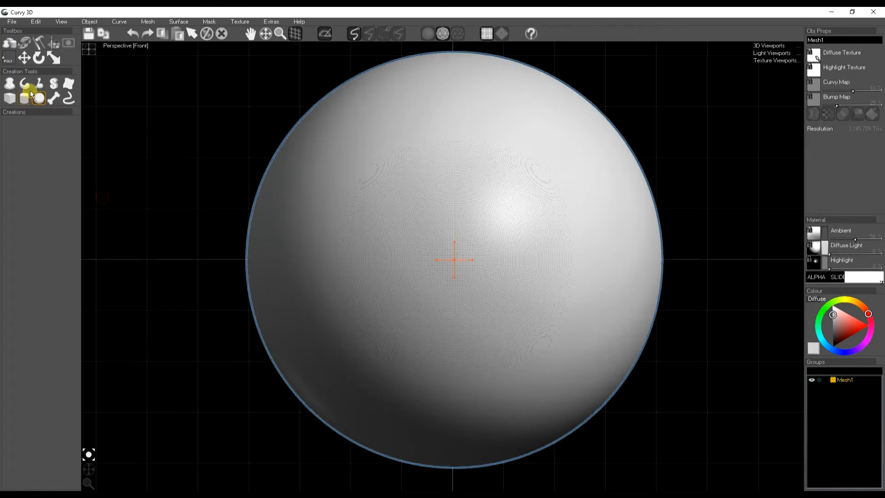
# - Load the coral-like squiggle image into the custom sculpting brush, size it to 538 px, and stamp it once on the sphere's upper right
pyautogui.click(15, 49)
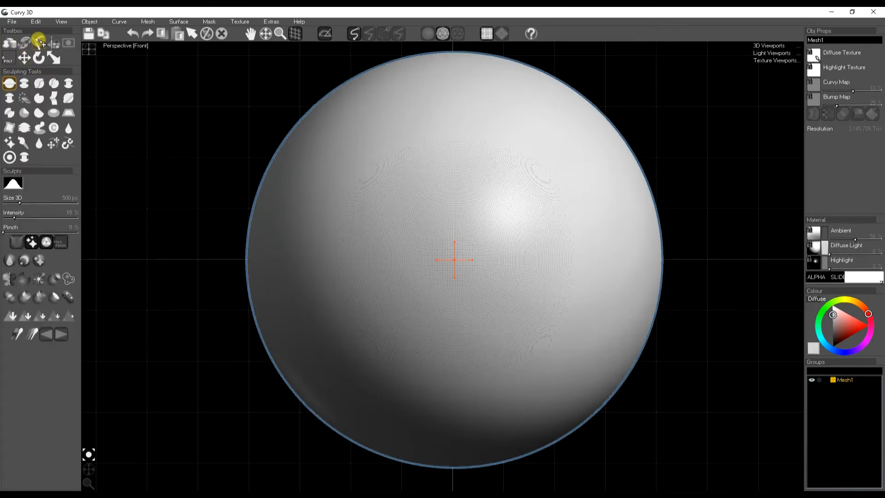
pyautogui.click(54, 129)
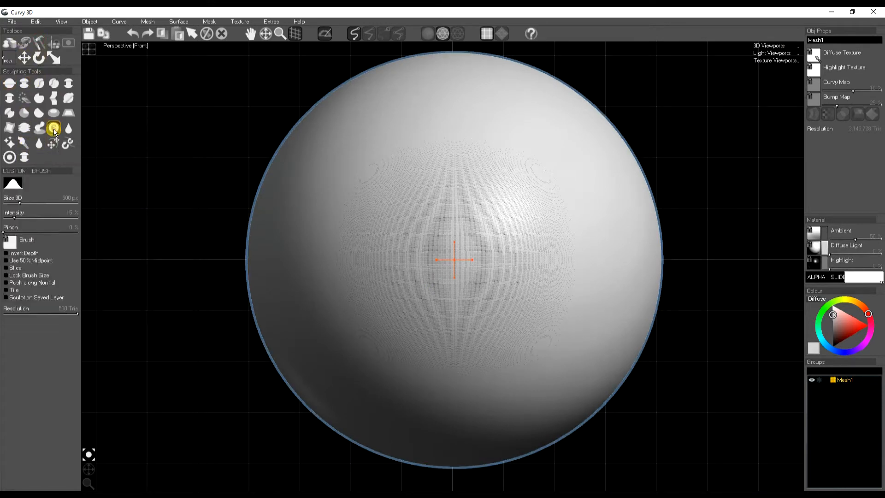
pyautogui.click(10, 245)
pyautogui.moveTo(485, 393)
pyautogui.mouseDown(button='right')
pyautogui.moveTo(497, 352)
pyautogui.moveTo(490, 240)
pyautogui.moveTo(494, 271)
pyautogui.mouseUp(button='right')
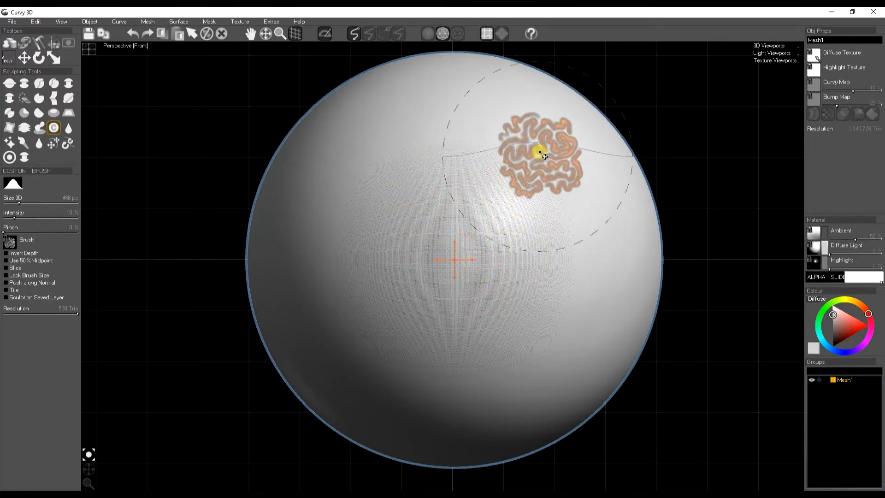
pyautogui.moveTo(526, 187)
pyautogui.mouseDown(button='right')
pyautogui.moveTo(544, 316)
pyautogui.moveTo(553, 279)
pyautogui.mouseUp(button='right')
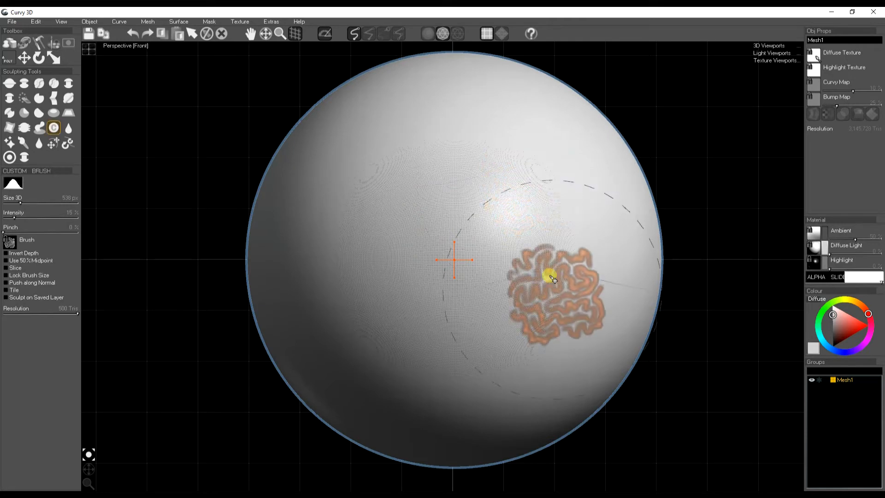
pyautogui.click(532, 193)
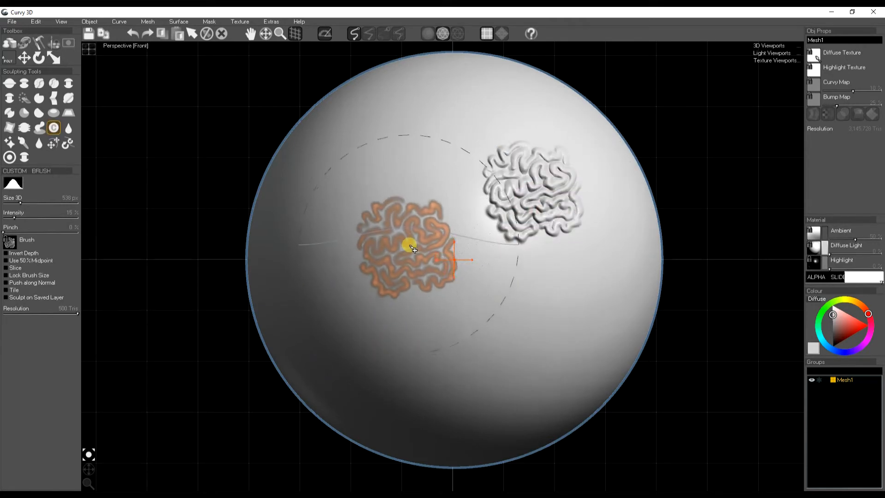
# - Load the tiling cracked-stone texture into the custom brush and sculpt it across the middle and lower front of the sphere
pyautogui.scroll(3, 436, 212)
pyautogui.scroll(-3, 437, 215)
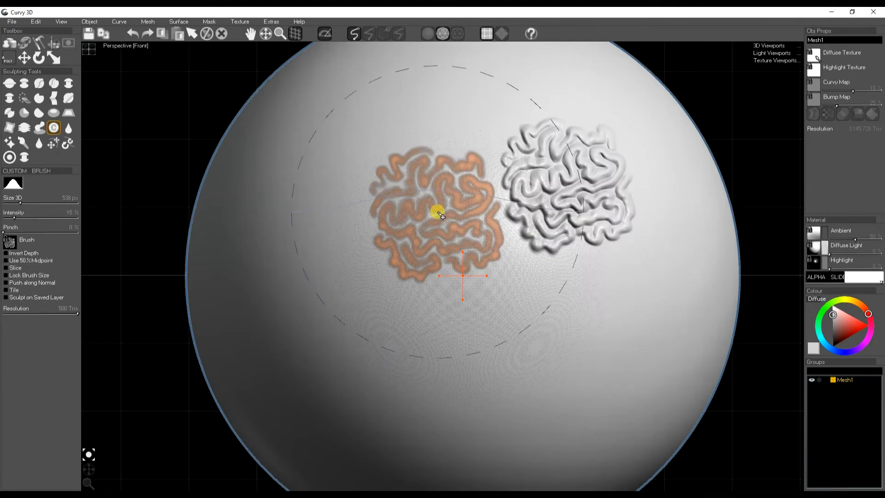
pyautogui.scroll(-3, 450, 209)
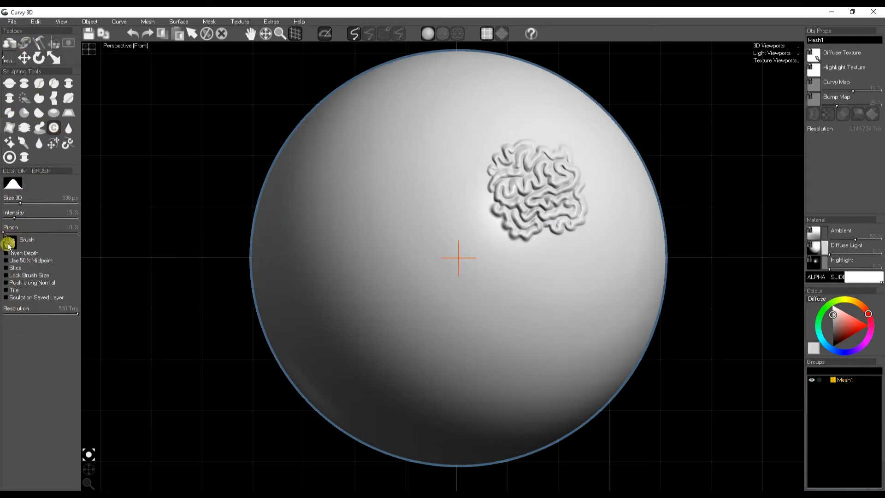
pyautogui.click(386, 252)
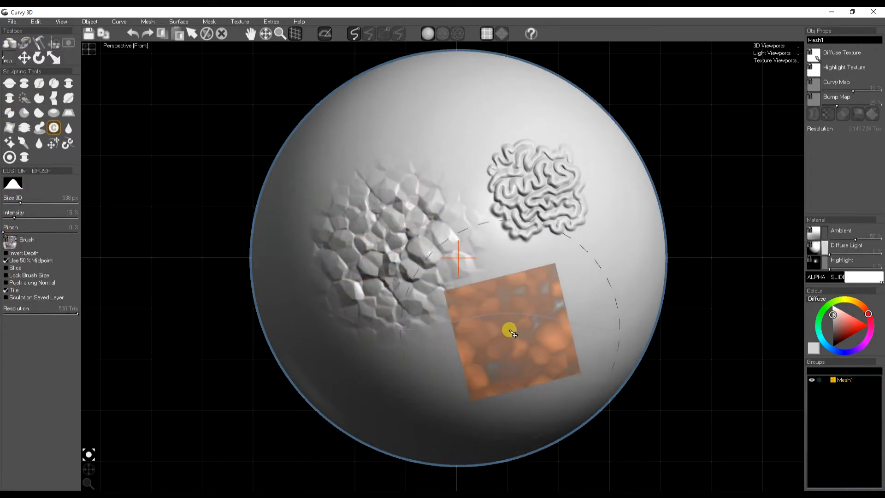
pyautogui.click(509, 331)
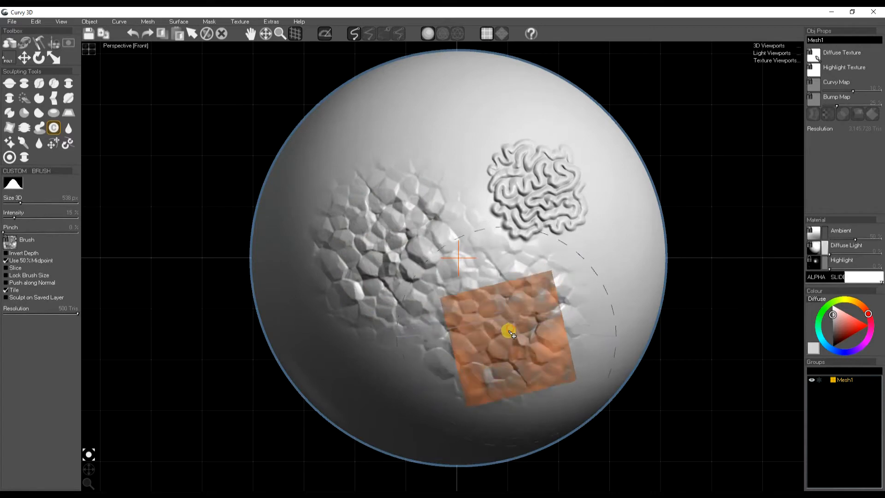
pyautogui.moveTo(510, 333)
pyautogui.mouseDown()
pyautogui.moveTo(381, 381)
pyautogui.moveTo(430, 441)
pyautogui.moveTo(303, 300)
pyautogui.mouseUp()
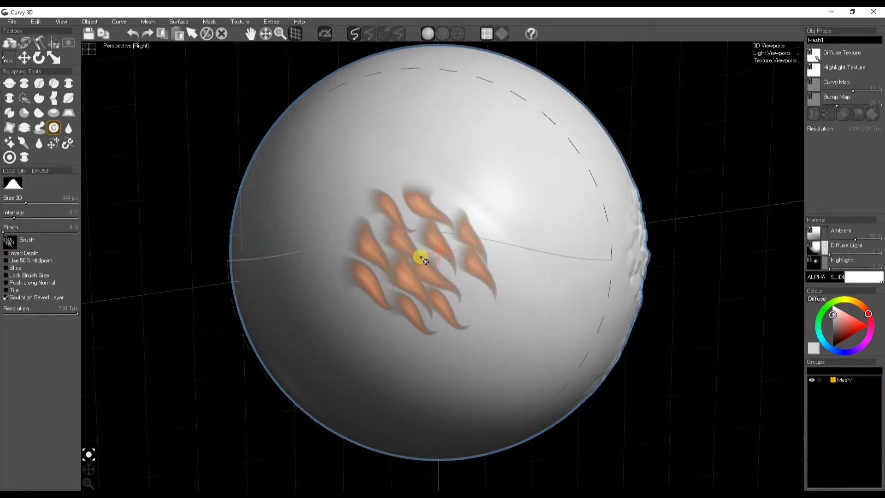
# - Stamp the wavy scale pattern in overlapping patches over the sphere's side at about 931 px, with Sculpt on Saved Layer enabled
pyautogui.click(423, 258)
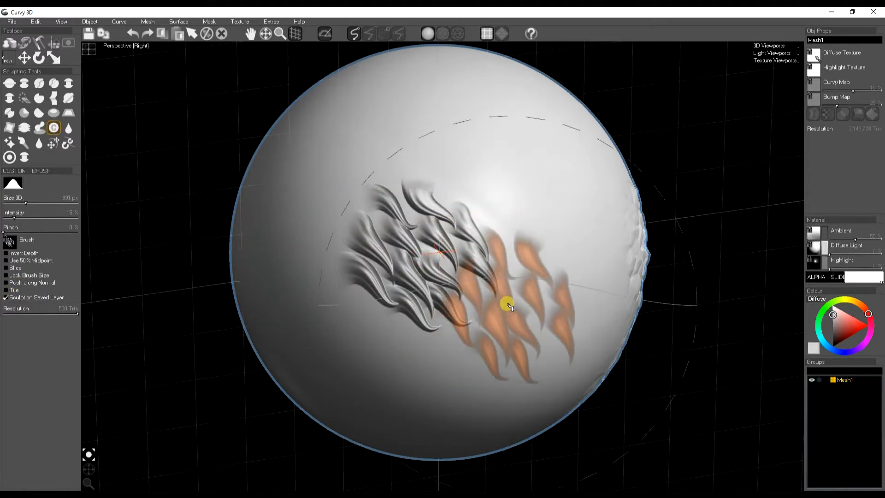
pyautogui.click(484, 177)
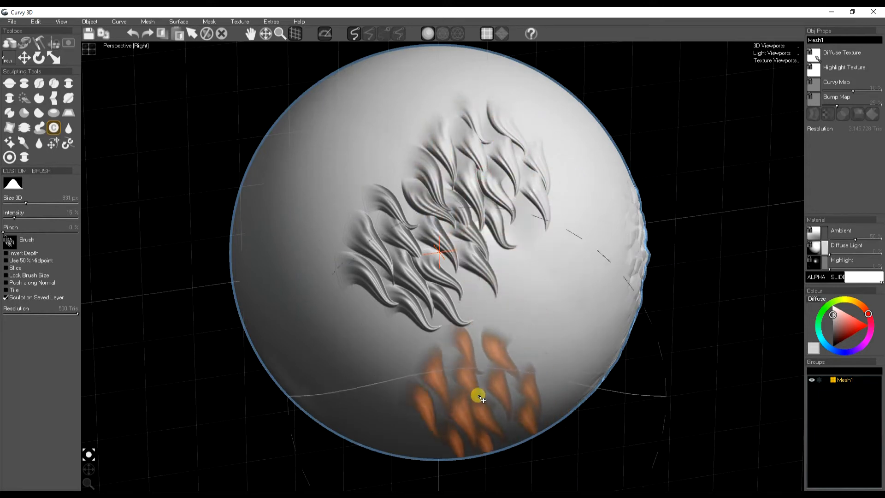
pyautogui.click(335, 297)
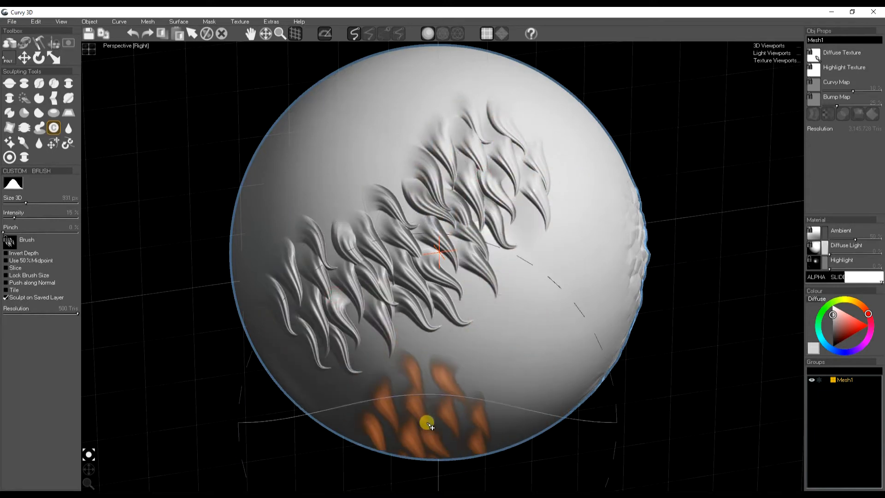
pyautogui.moveTo(83, 477); pyautogui.dragTo(89, 459)
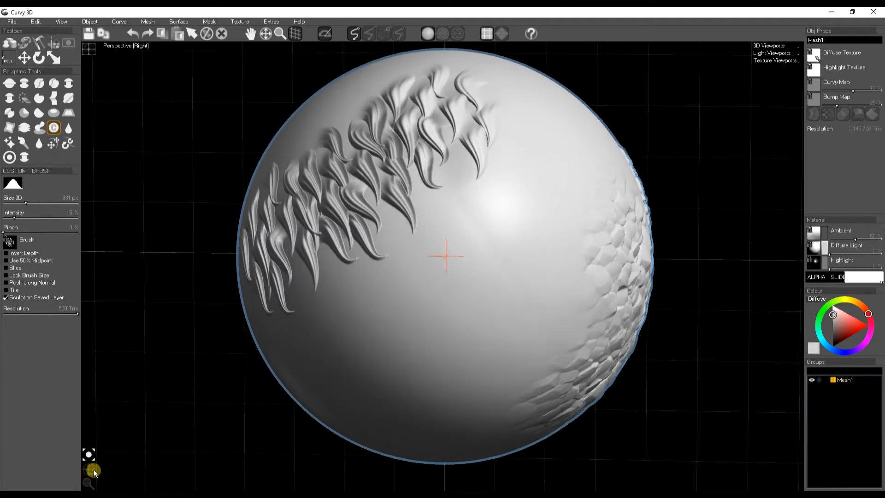
pyautogui.click(410, 267)
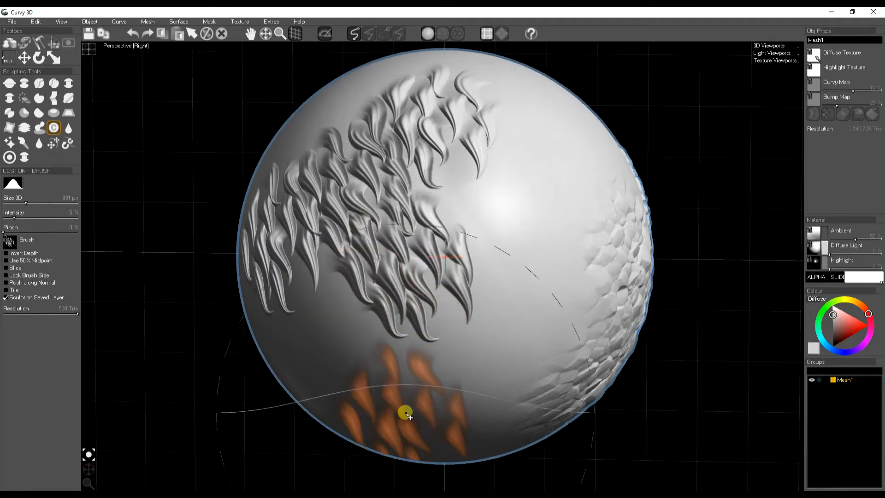
# - Load the buckled plate image into the custom brush and stamp it above the stone texture at 364 px
pyautogui.moveTo(78, 464)
pyautogui.mouseDown()
pyautogui.moveTo(86, 462)
pyautogui.moveTo(85, 474)
pyautogui.moveTo(93, 469)
pyautogui.mouseUp()
pyautogui.click(24, 244)
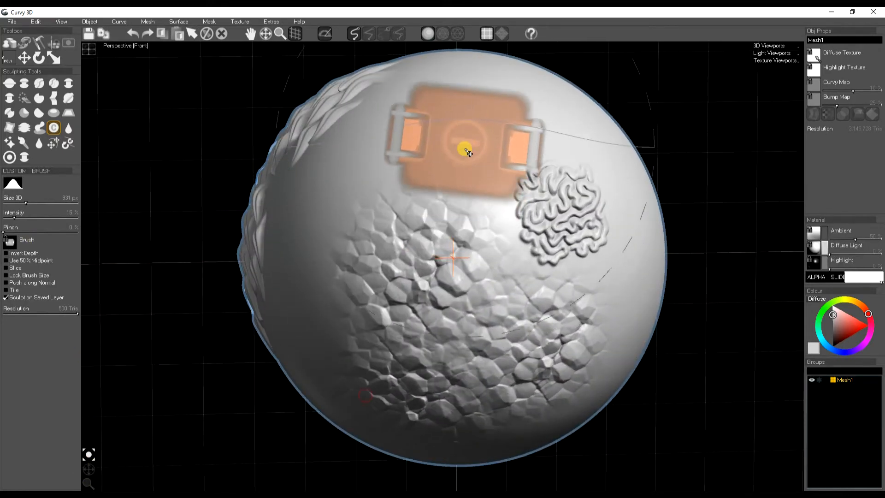
pyautogui.moveTo(463, 136)
pyautogui.mouseDown()
pyautogui.moveTo(467, 153)
pyautogui.moveTo(449, 207)
pyautogui.moveTo(458, 210)
pyautogui.mouseUp()
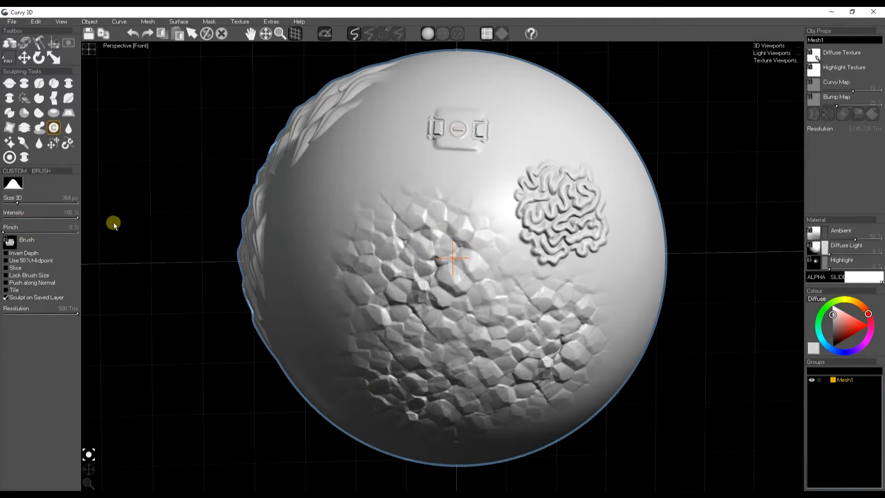
# - Try stamping a second buckled plate beside the first one at 100% intensity
pyautogui.click(382, 152)
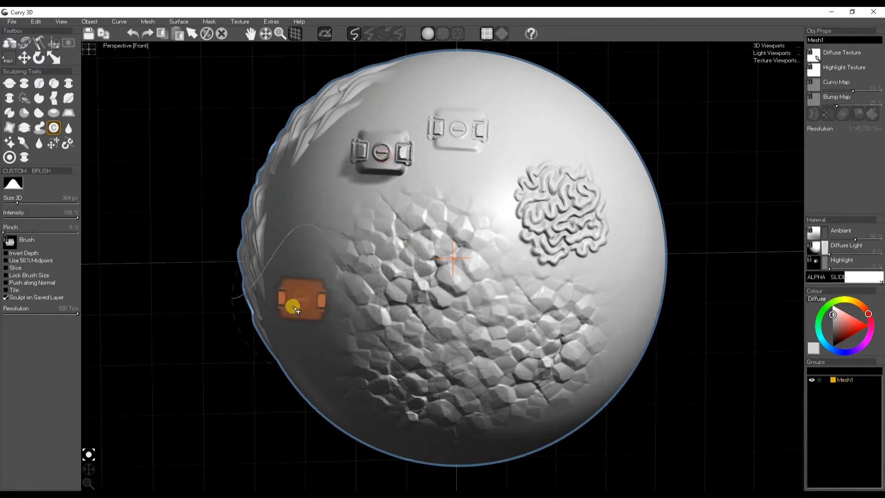
pyautogui.moveTo(88, 471); pyautogui.dragTo(87, 462)
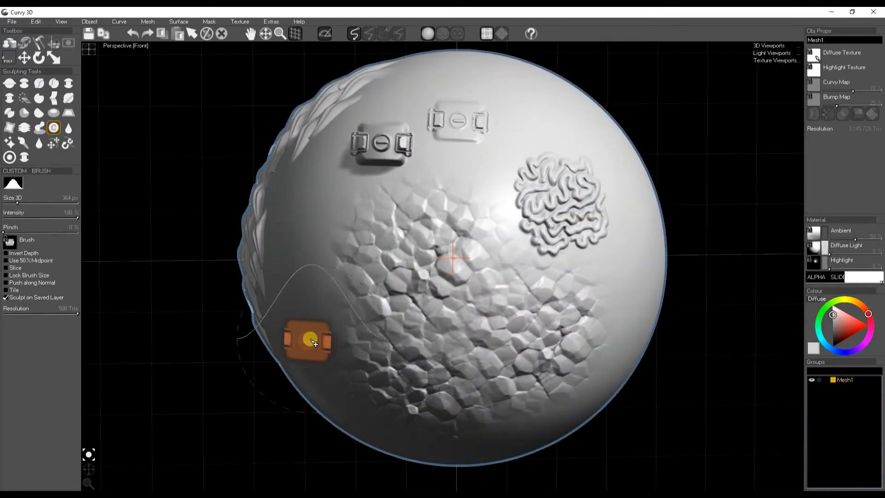
pyautogui.hotkey('ctrl', 'z')
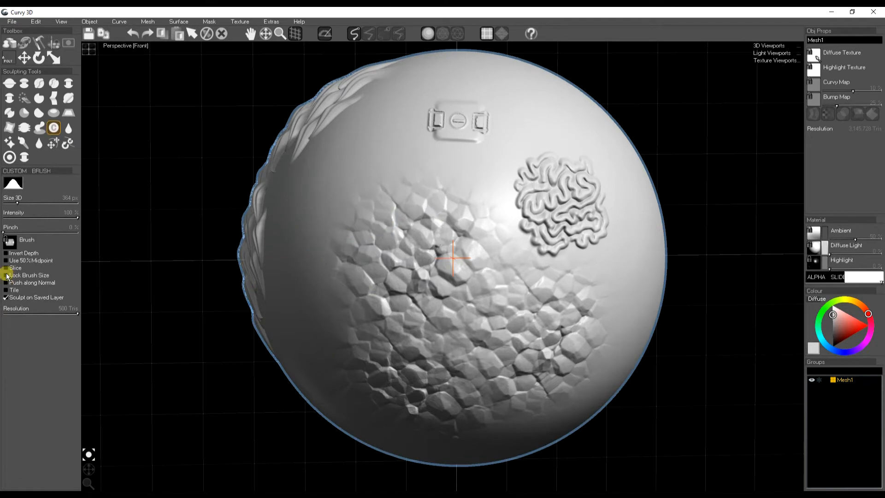
# - Enable Push along Normal and stamp the buckled plate on the curved area between the scales and the stone texture
pyautogui.click(5, 283)
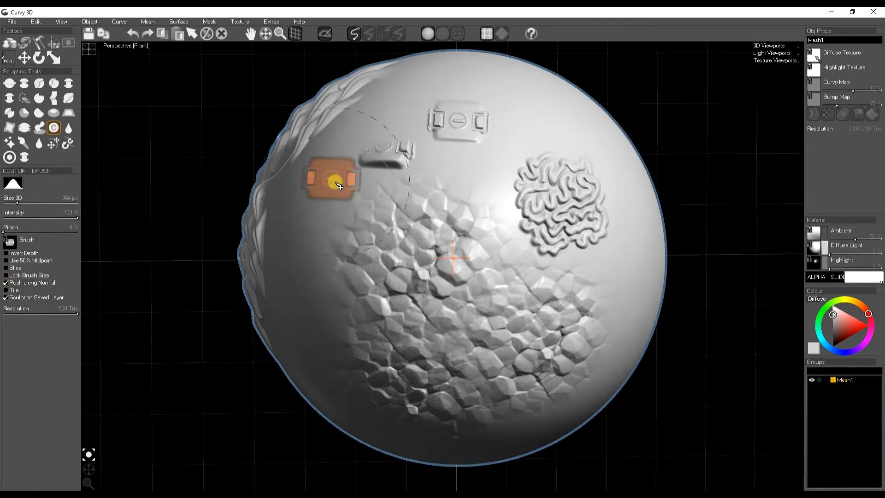
pyautogui.click(309, 196)
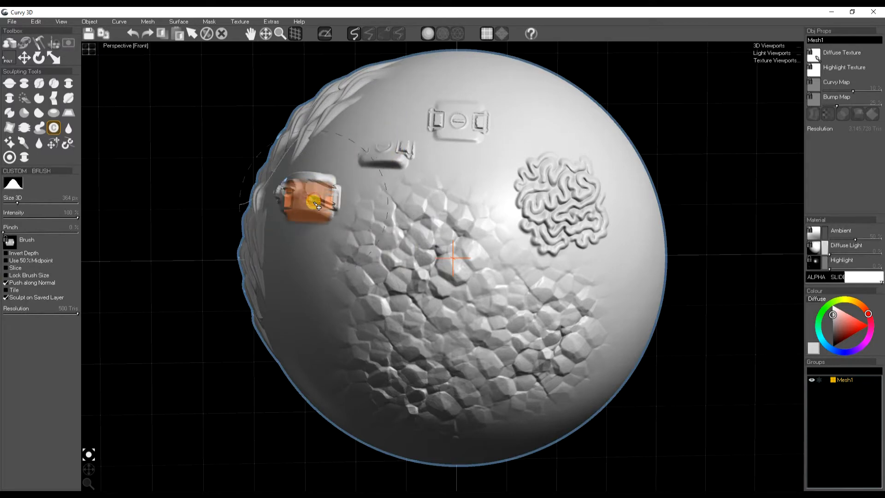
pyautogui.moveTo(90, 470); pyautogui.dragTo(88, 475)
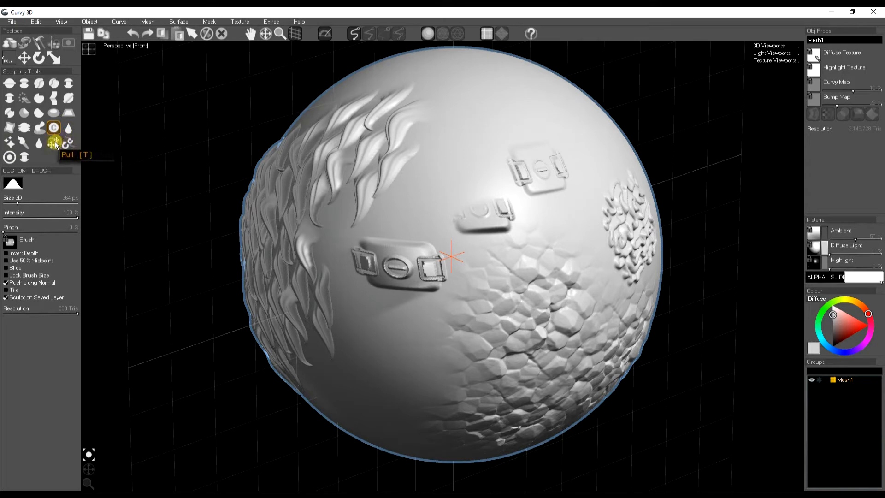
# - Brush away the stamped plates and the neighbouring edge of the wavy scale pattern to restore the smooth sphere surface
pyautogui.click(26, 99)
pyautogui.moveTo(414, 267)
pyautogui.mouseDown()
pyautogui.moveTo(419, 248)
pyautogui.moveTo(427, 268)
pyautogui.moveTo(561, 164)
pyautogui.moveTo(530, 174)
pyautogui.mouseUp()
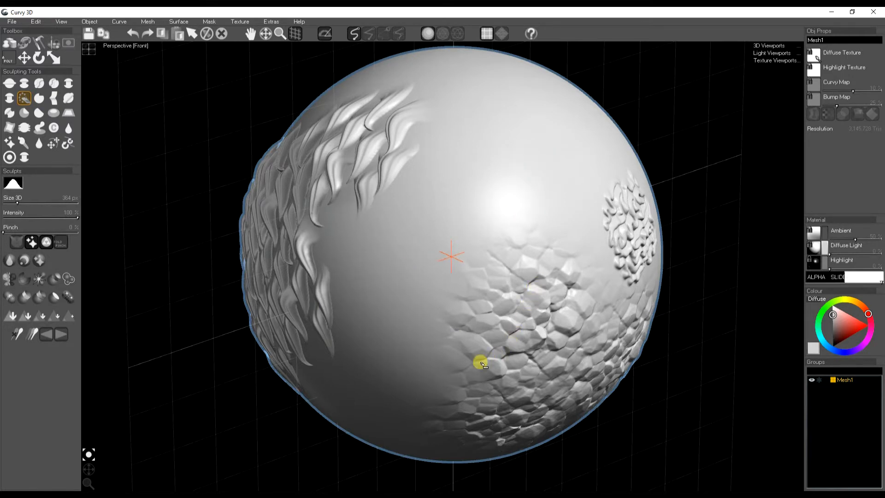
pyautogui.moveTo(333, 333)
pyautogui.mouseDown()
pyautogui.moveTo(324, 242)
pyautogui.moveTo(396, 145)
pyautogui.moveTo(423, 83)
pyautogui.mouseUp()
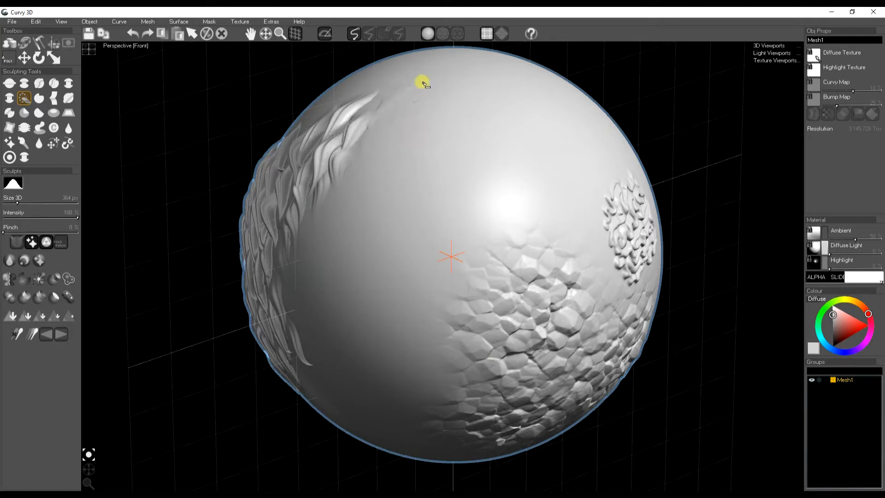
pyautogui.moveTo(81, 478); pyautogui.dragTo(89, 473)
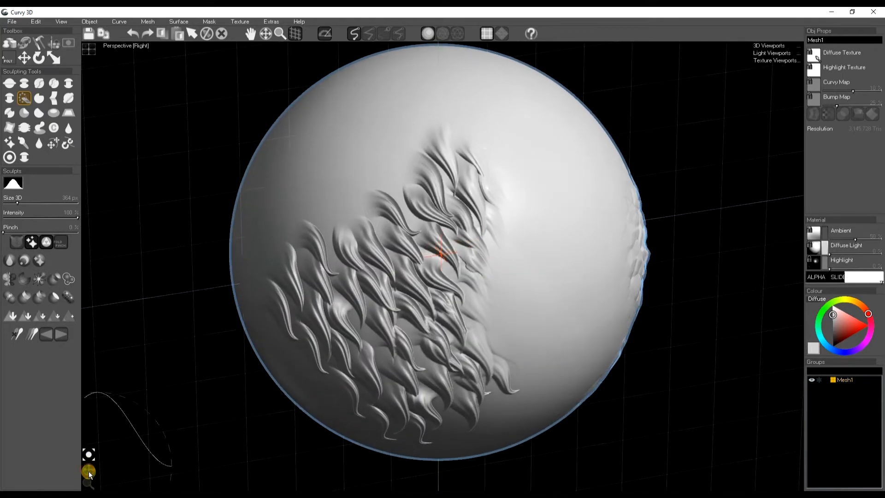
pyautogui.moveTo(482, 171); pyautogui.dragTo(471, 244)
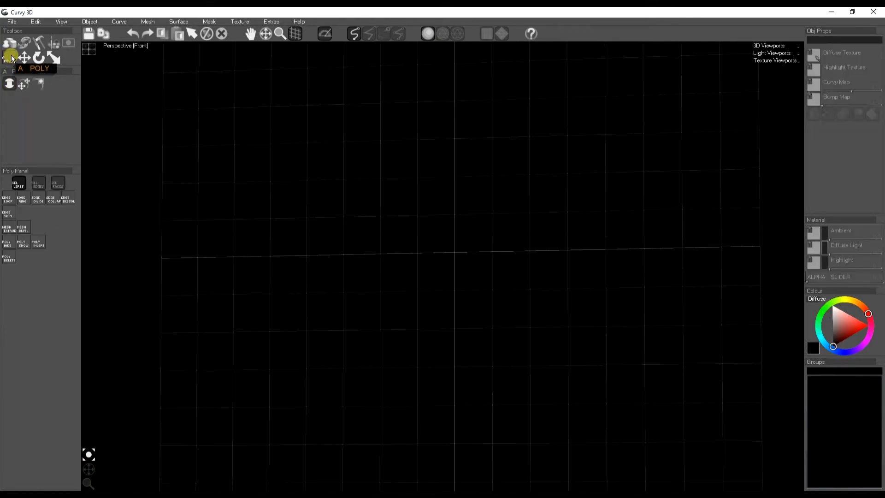
# - Create a sphere with a radius of about 1147 px at the centre of the empty scene
pyautogui.click(9, 43)
pyautogui.click(38, 98)
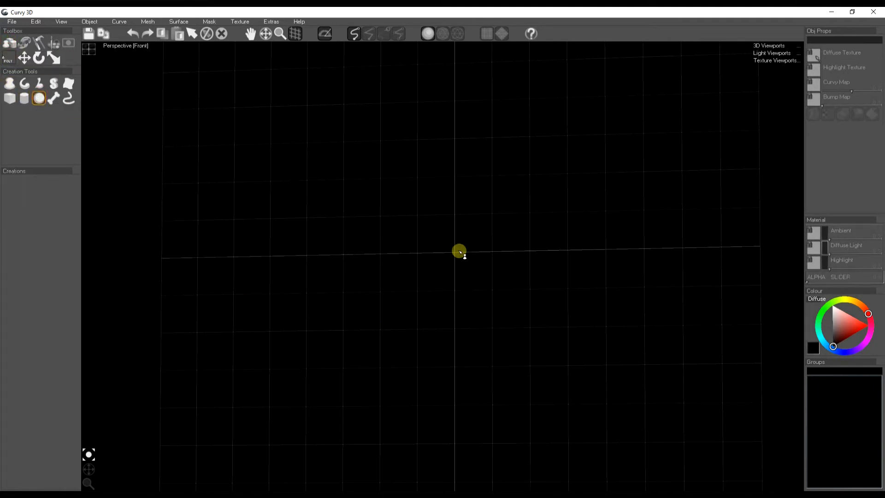
pyautogui.moveTo(456, 254); pyautogui.dragTo(554, 395)
pyautogui.scroll(-1, 489, 326)
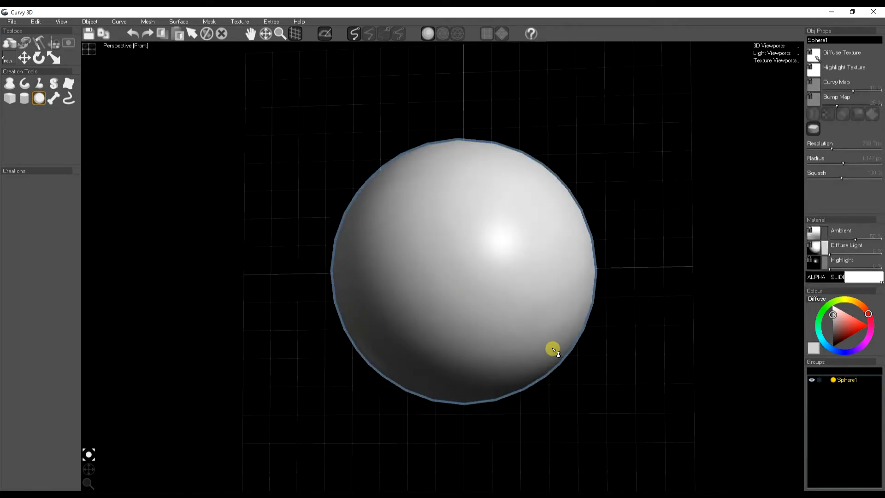
pyautogui.moveTo(553, 349); pyautogui.dragTo(545, 333, button='middle')
# - Show the four-viewport layout and lower the sphere's resolution to 48 Tris
pyautogui.click(89, 49)
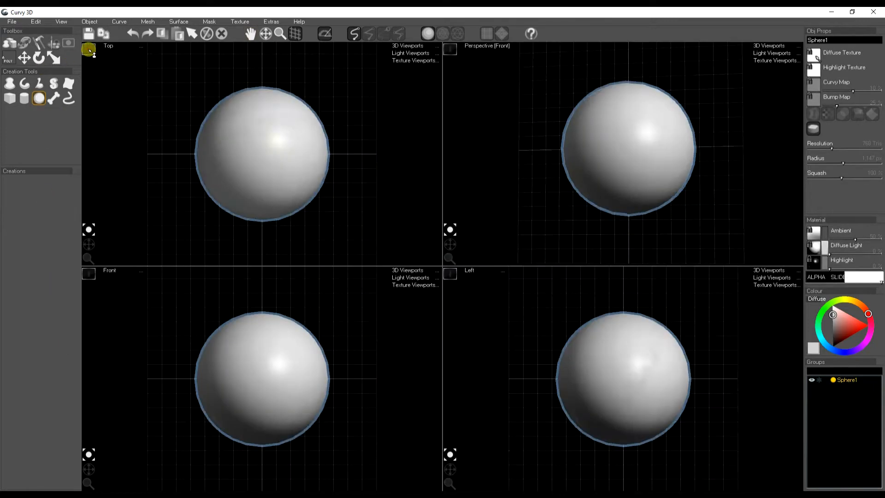
pyautogui.moveTo(832, 152); pyautogui.dragTo(819, 152)
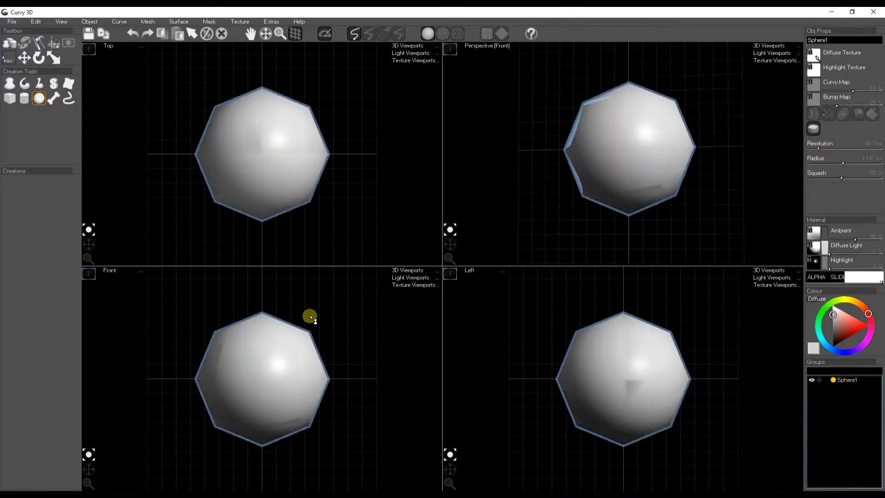
# - Try to mask the left part of the sphere in the Front view with a rectangular mask
pyautogui.click(59, 57)
pyautogui.click(41, 85)
pyautogui.moveTo(173, 300); pyautogui.dragTo(245, 468)
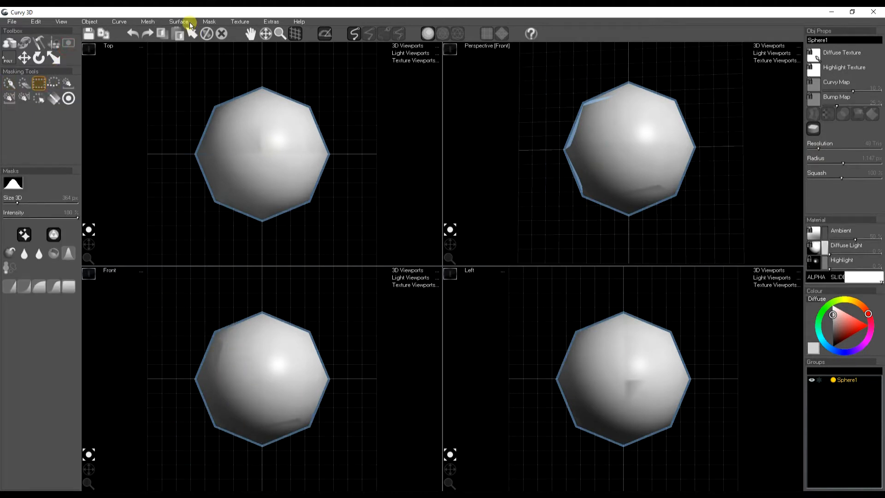
# - Convert the sphere to an editable mesh and delete its masked left half
pyautogui.click(146, 23)
pyautogui.click(175, 297)
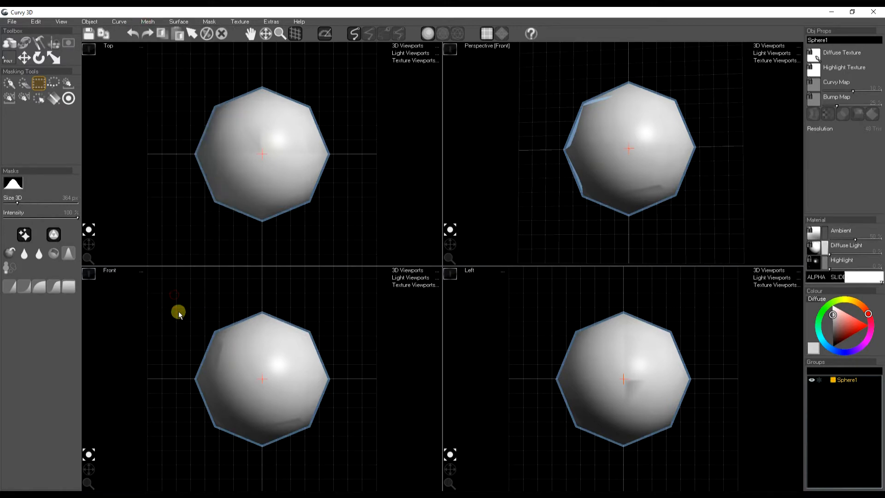
pyautogui.press('Delete')
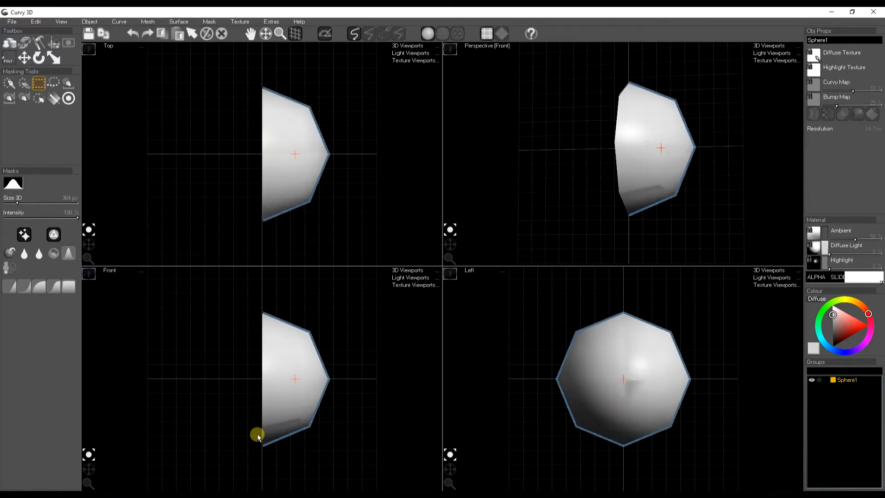
# - Set up polygon editing on the half sphere with Mesh Grab and show its wireframe
pyautogui.click(9, 59)
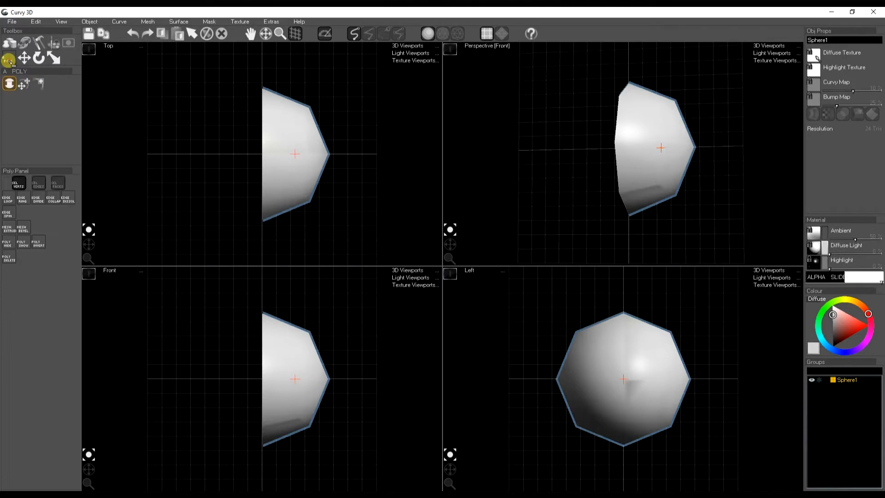
pyautogui.click(21, 86)
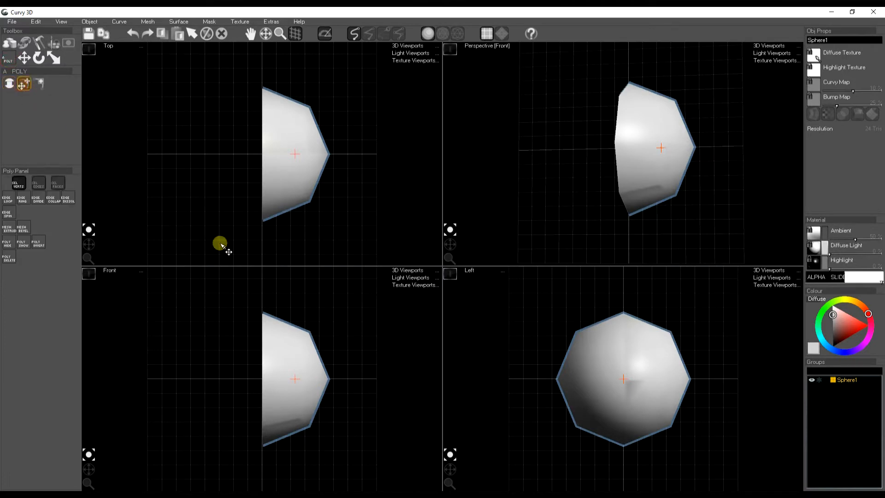
pyautogui.click(306, 336)
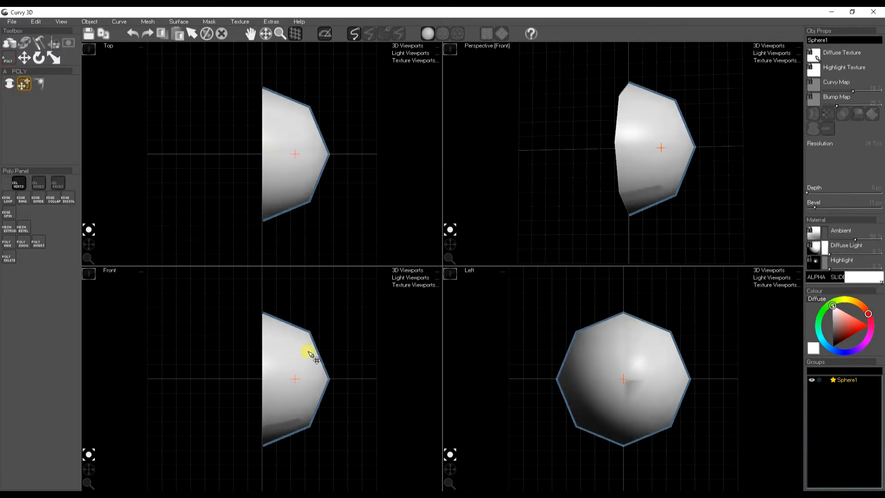
pyautogui.press('w')
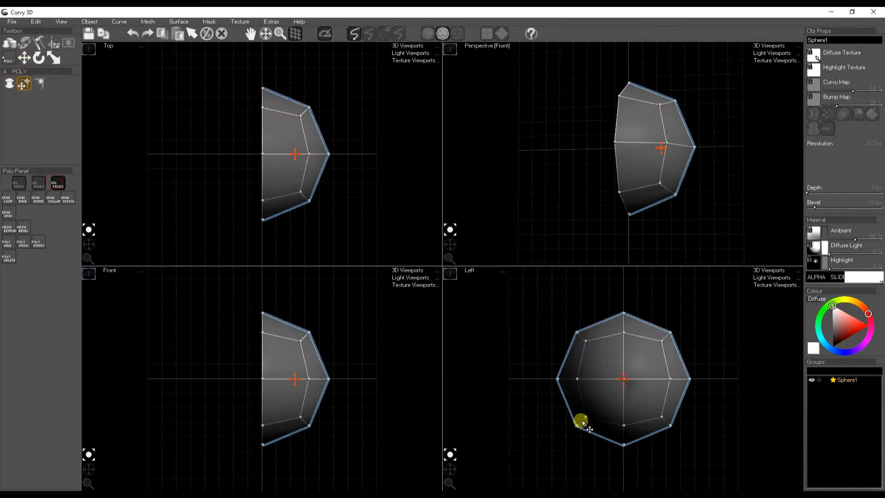
# - Extrude the half sphere's lower front face by 100 px, bake it, and pull it down to form a neck
pyautogui.click(590, 422)
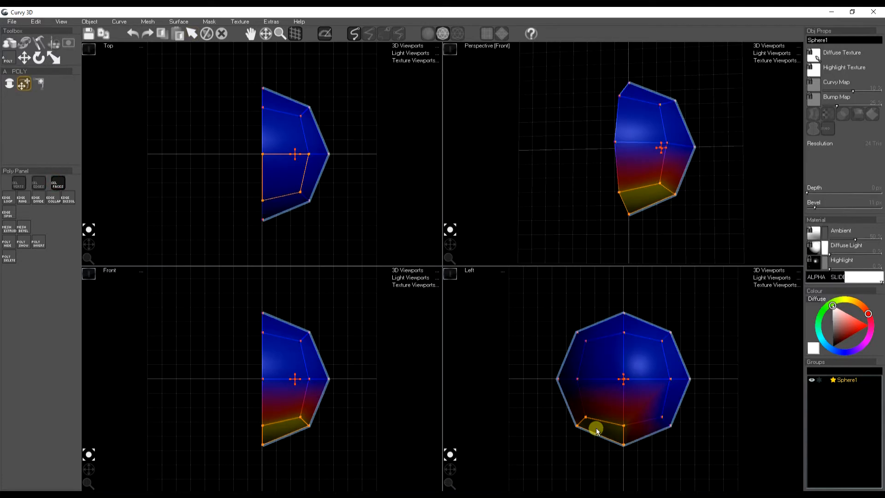
pyautogui.click(10, 231)
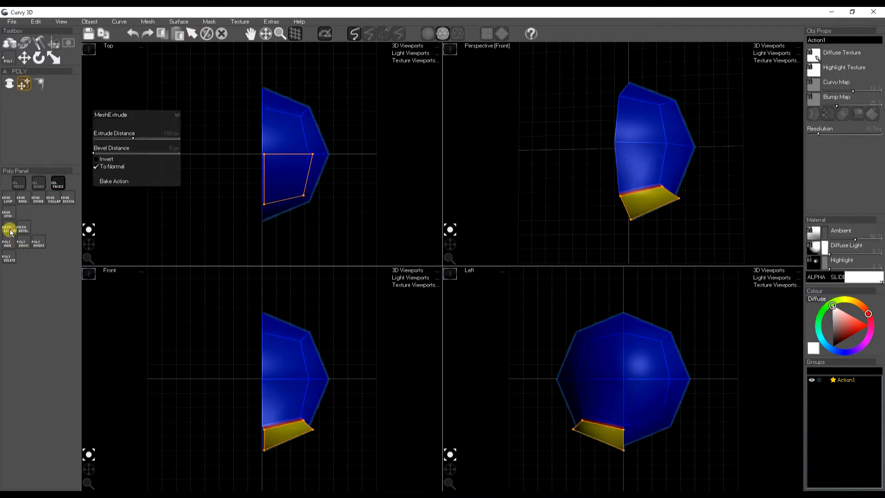
pyautogui.click(143, 185)
pyautogui.moveTo(593, 419)
pyautogui.mouseDown()
pyautogui.moveTo(608, 409)
pyautogui.moveTo(605, 444)
pyautogui.mouseUp()
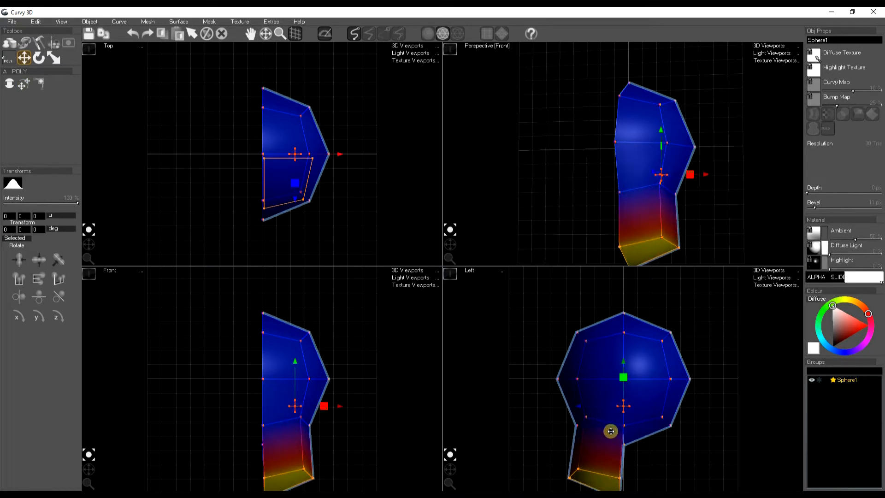
# - In the Left view, shift the neck's upper front edge forward and its bottom front edge down and forward
pyautogui.click(580, 426)
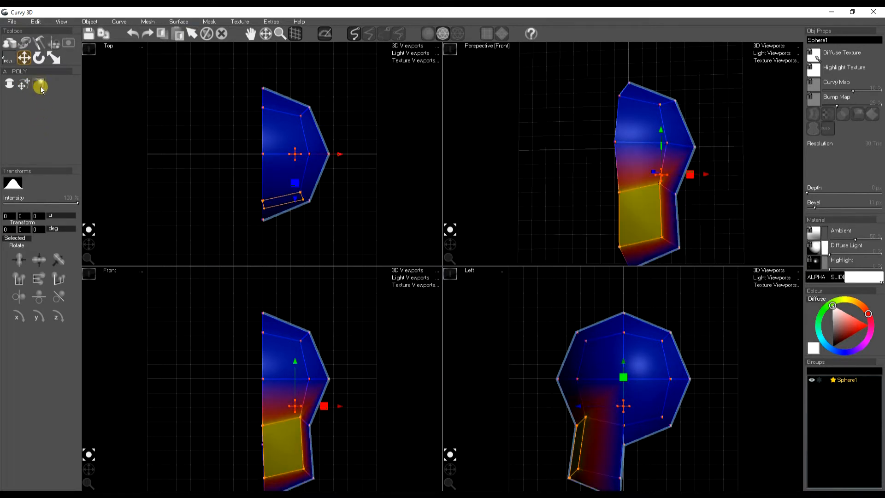
pyautogui.click(8, 59)
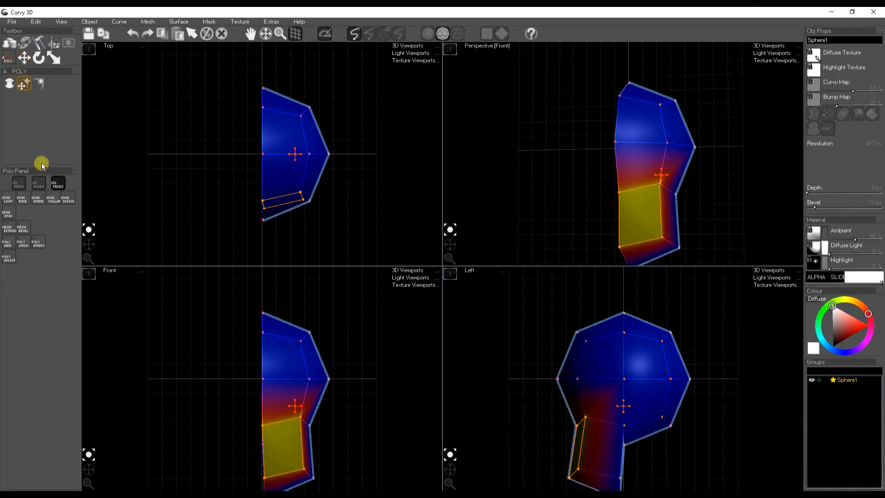
pyautogui.click(40, 185)
pyautogui.click(582, 425)
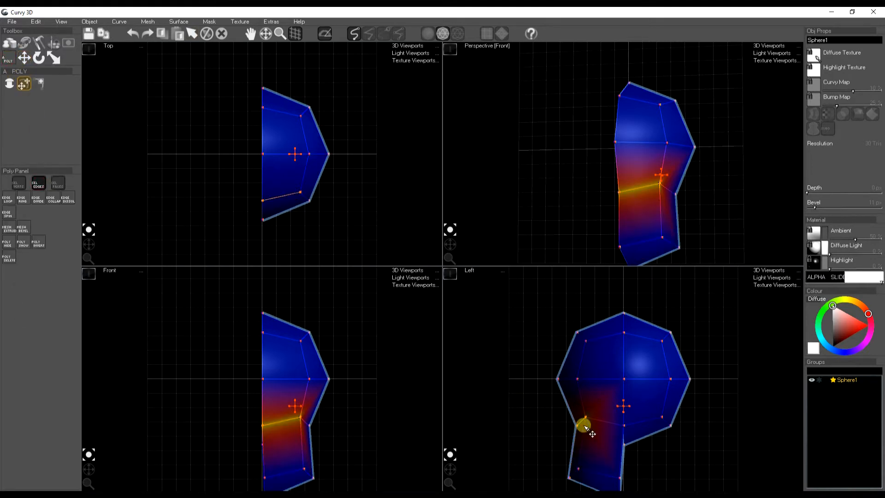
pyautogui.click(585, 425)
pyautogui.moveTo(584, 424); pyautogui.dragTo(584, 466)
pyautogui.click(573, 474)
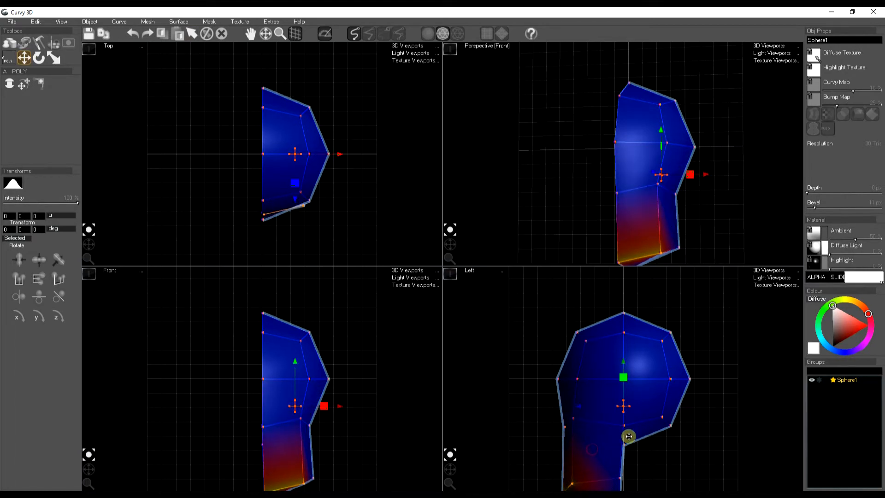
pyautogui.moveTo(628, 436); pyautogui.dragTo(626, 415, button='middle')
pyautogui.click(450, 245)
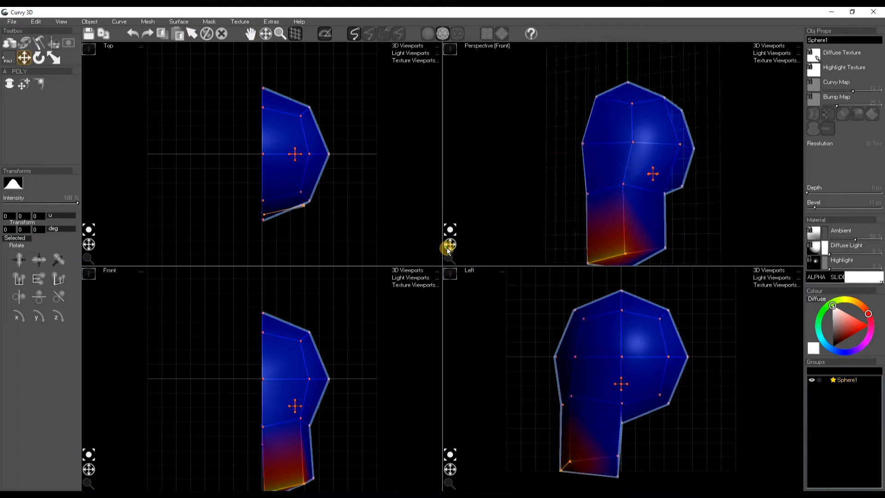
pyautogui.moveTo(610, 229); pyautogui.dragTo(611, 212, button='middle')
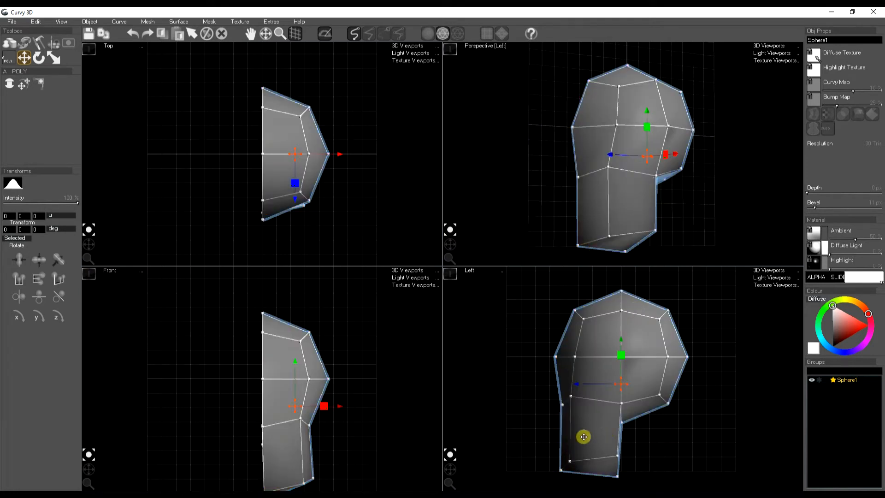
# - Divide the vertical edge rings directly below and above the head's equator to add a horizontal loop in each band
pyautogui.click(10, 63)
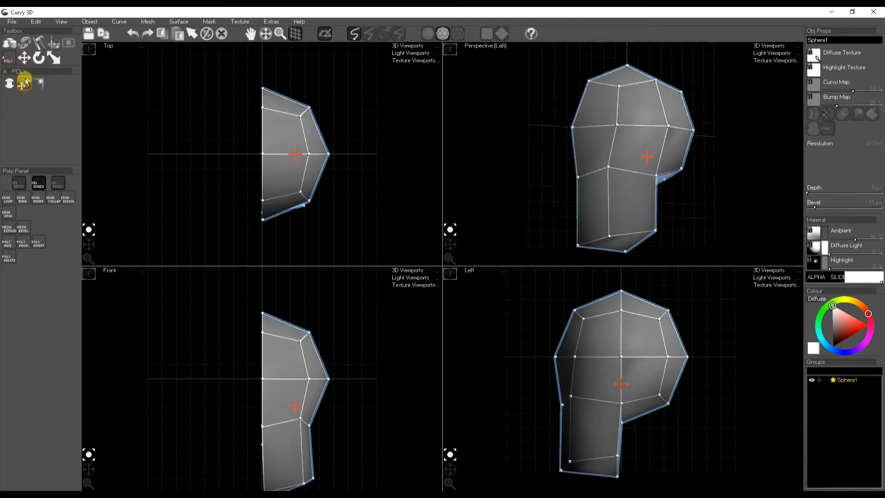
pyautogui.click(572, 371)
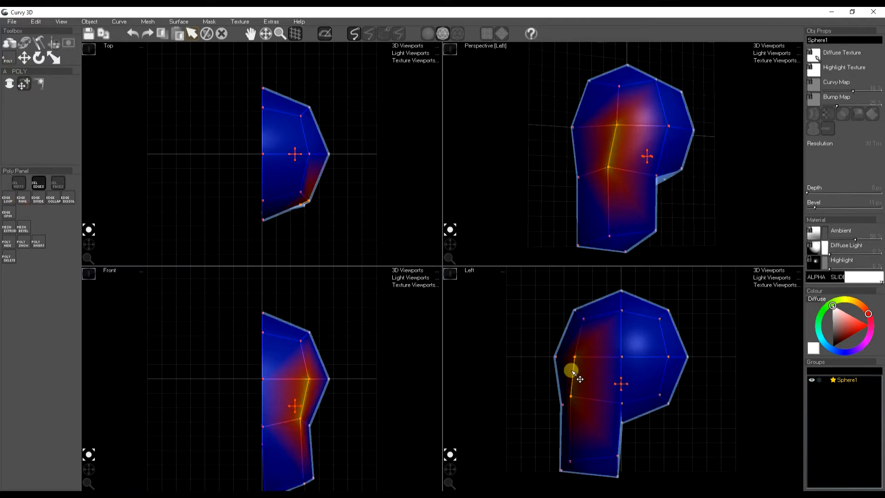
pyautogui.click(23, 202)
pyautogui.click(142, 231)
pyautogui.click(566, 342)
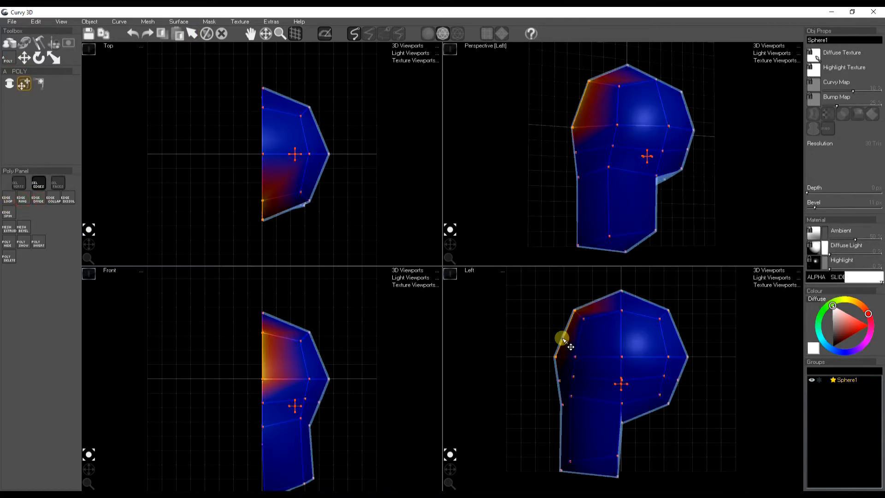
pyautogui.click(24, 200)
pyautogui.click(486, 354)
# - Divide the edge ring just below the equator again, and divide the vertical edge ring around the neck
pyautogui.click(559, 364)
pyautogui.click(21, 229)
pyautogui.click(22, 201)
pyautogui.click(39, 200)
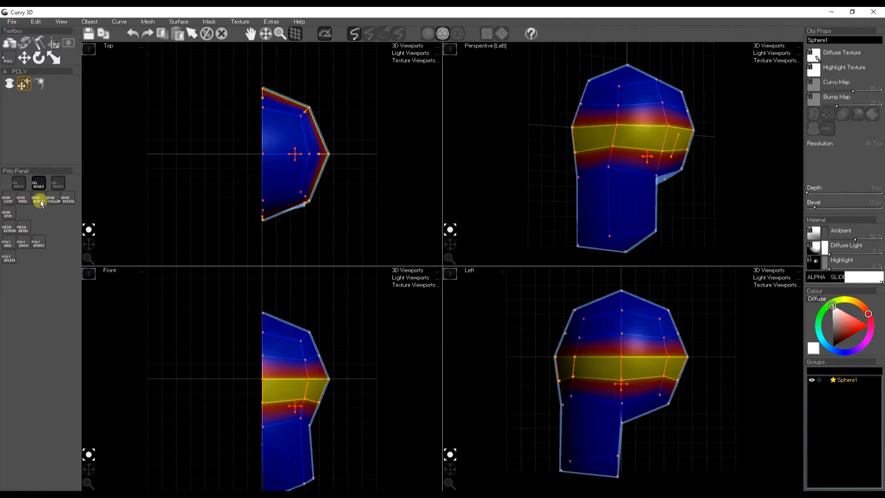
pyautogui.click(563, 427)
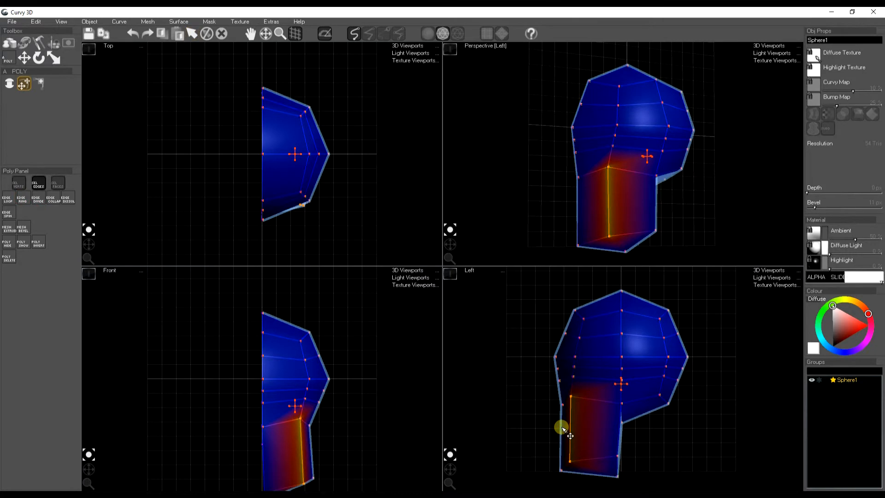
pyautogui.click(23, 202)
pyautogui.click(37, 201)
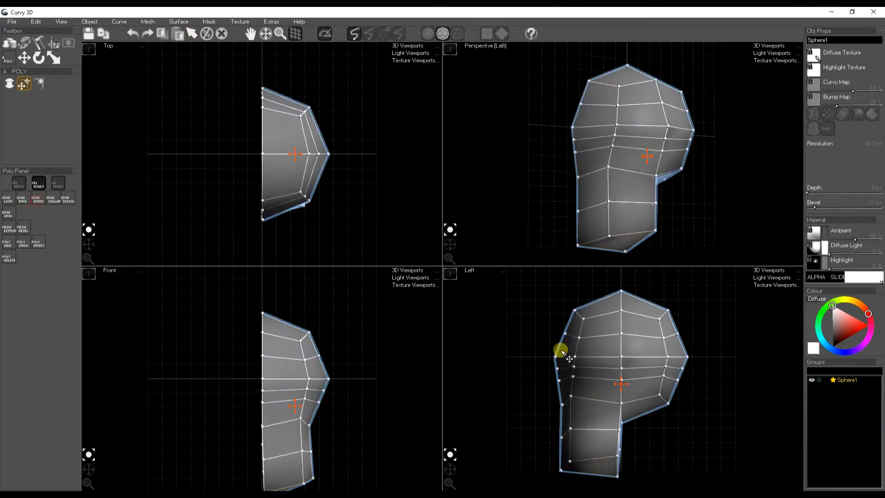
# - Divide the horizontal edge rings along the head's side and beside its open centre edge to add vertical loops
pyautogui.click(597, 356)
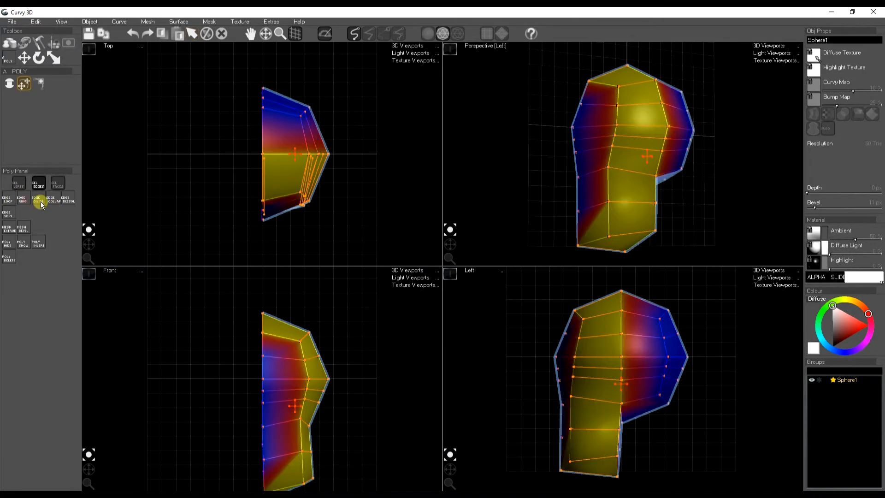
pyautogui.click(39, 200)
pyautogui.click(277, 378)
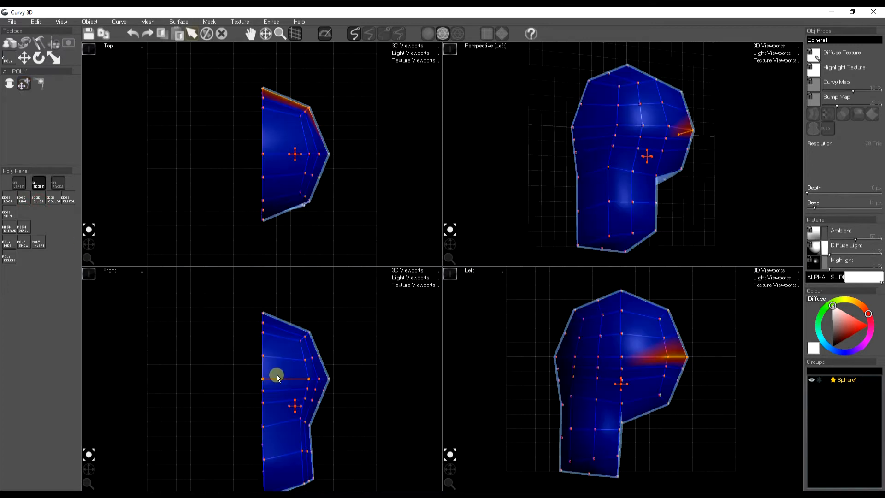
pyautogui.click(21, 201)
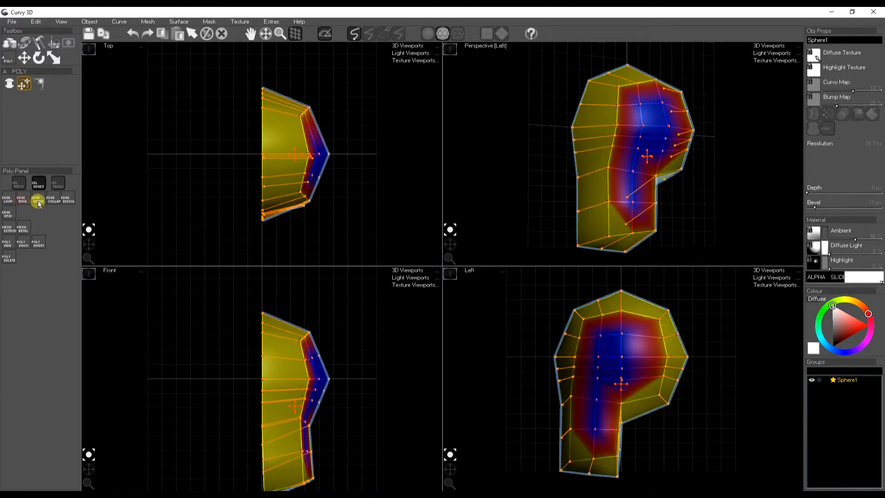
pyautogui.click(38, 200)
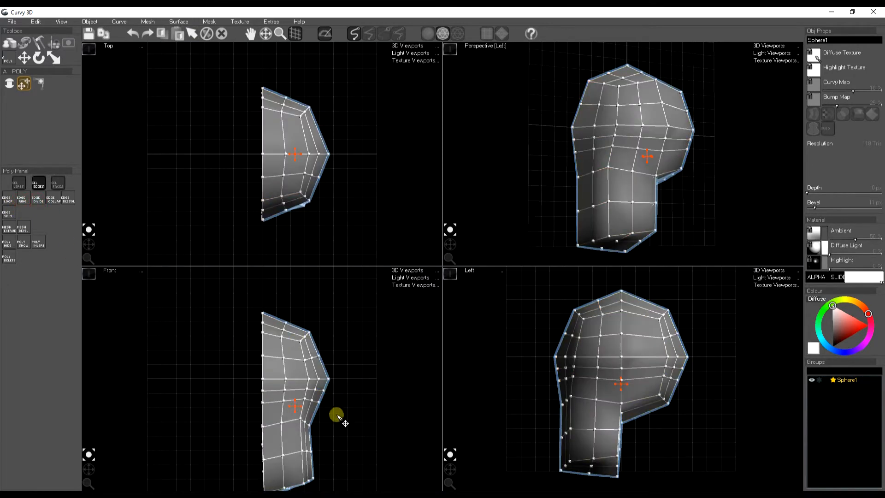
# - Grab the vertices just below the equator to sink an eye-socket hollow and move the profile below it forward
pyautogui.moveTo(559, 411); pyautogui.dragTo(575, 379)
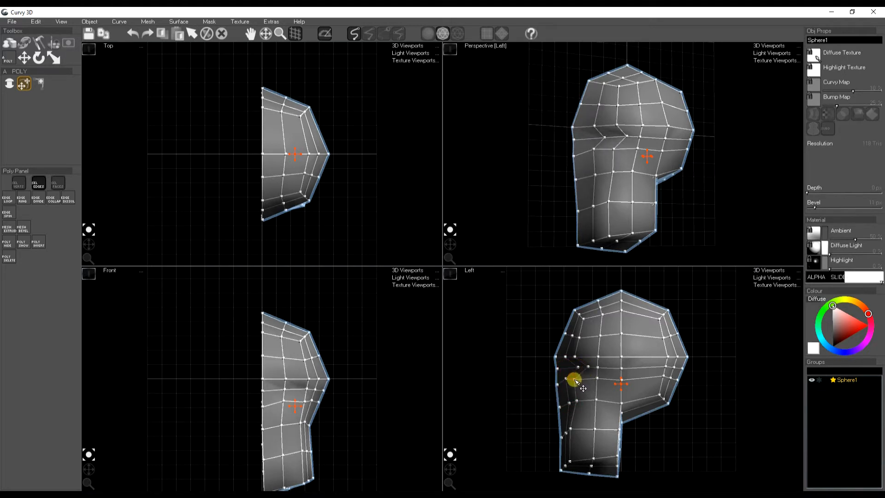
pyautogui.moveTo(276, 411); pyautogui.dragTo(285, 409)
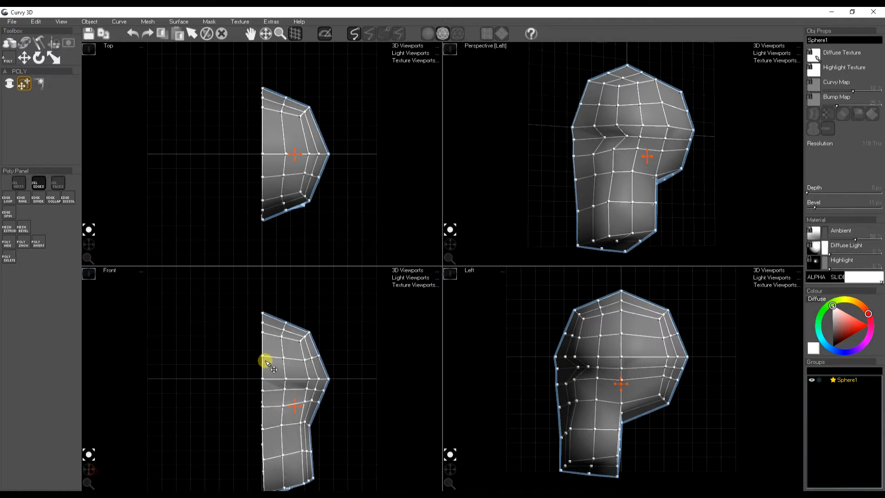
# - In a full-size Perspective view, select the two-row band of eye-level faces and inset it with a baked Mesh Bevel
pyautogui.click(454, 56)
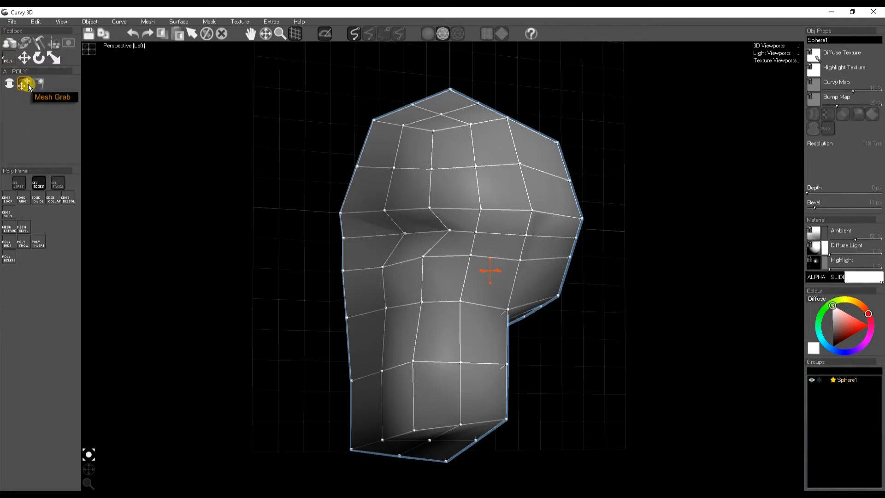
pyautogui.click(58, 184)
pyautogui.moveTo(421, 223)
pyautogui.mouseDown()
pyautogui.moveTo(415, 240)
pyautogui.moveTo(451, 243)
pyautogui.moveTo(492, 228)
pyautogui.moveTo(484, 241)
pyautogui.mouseUp()
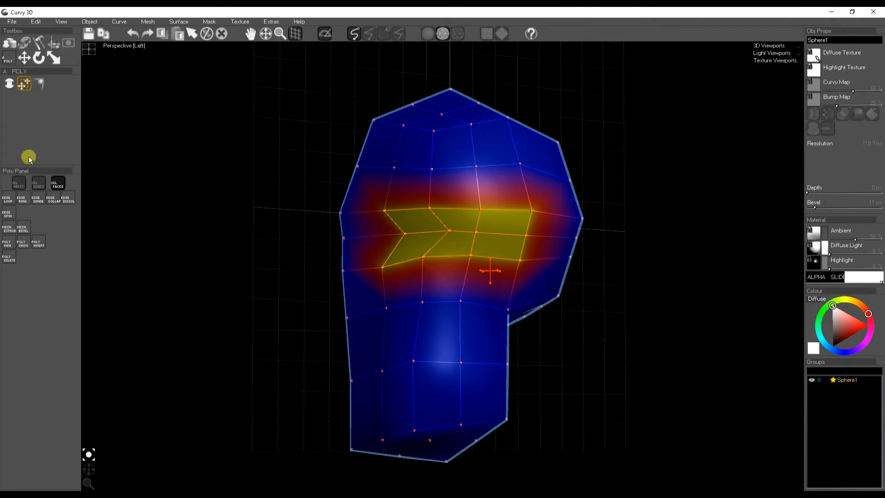
pyautogui.click(21, 229)
pyautogui.moveTo(105, 140)
pyautogui.mouseDown()
pyautogui.moveTo(97, 137)
pyautogui.moveTo(135, 158)
pyautogui.mouseUp()
pyautogui.click(116, 183)
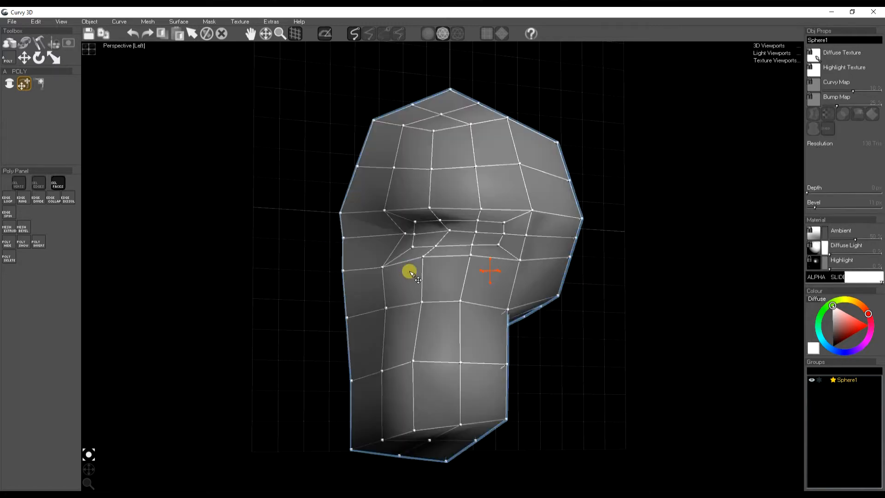
# - Select the two columns of front faces below the eye band and apply a baked Mesh Bevel
pyautogui.click(375, 301)
pyautogui.moveTo(374, 302)
pyautogui.mouseDown()
pyautogui.moveTo(369, 405)
pyautogui.moveTo(427, 397)
pyautogui.moveTo(401, 344)
pyautogui.moveTo(403, 283)
pyautogui.moveTo(407, 311)
pyautogui.mouseUp()
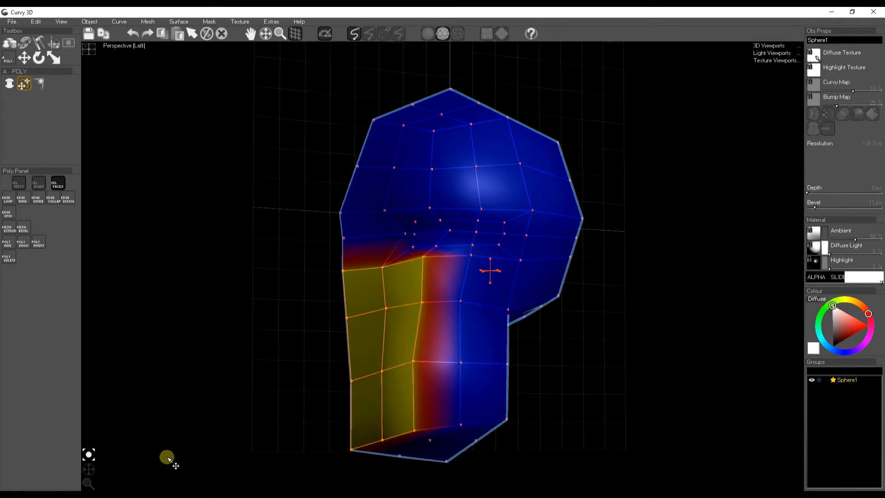
pyautogui.moveTo(89, 470)
pyautogui.mouseDown()
pyautogui.moveTo(106, 474)
pyautogui.moveTo(92, 461)
pyautogui.mouseUp()
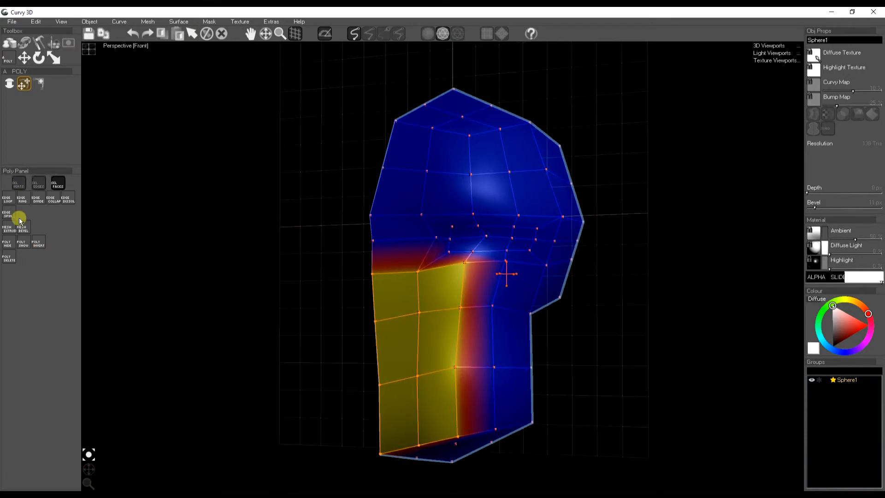
pyautogui.click(22, 232)
pyautogui.click(95, 182)
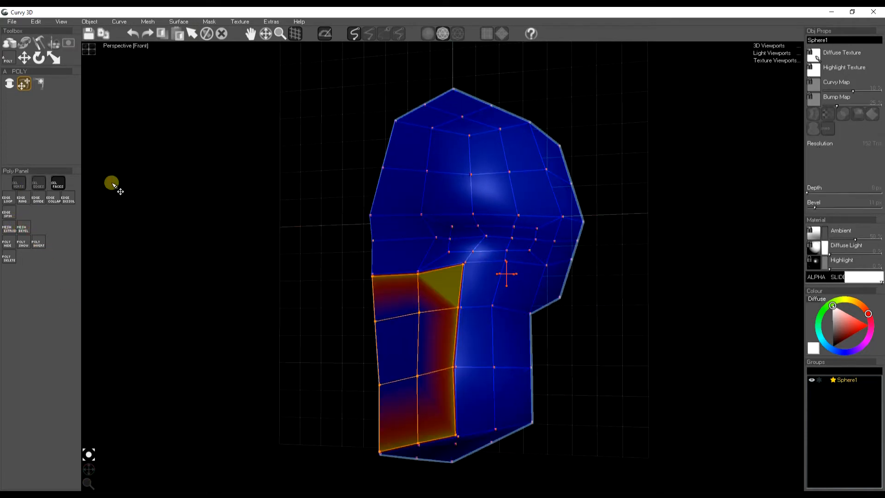
# - Pull the bevelled loop's vertices inward and bring the inner rows closer together to outline the mouth
pyautogui.moveTo(400, 289); pyautogui.dragTo(377, 292)
pyautogui.moveTo(398, 416); pyautogui.dragTo(382, 424)
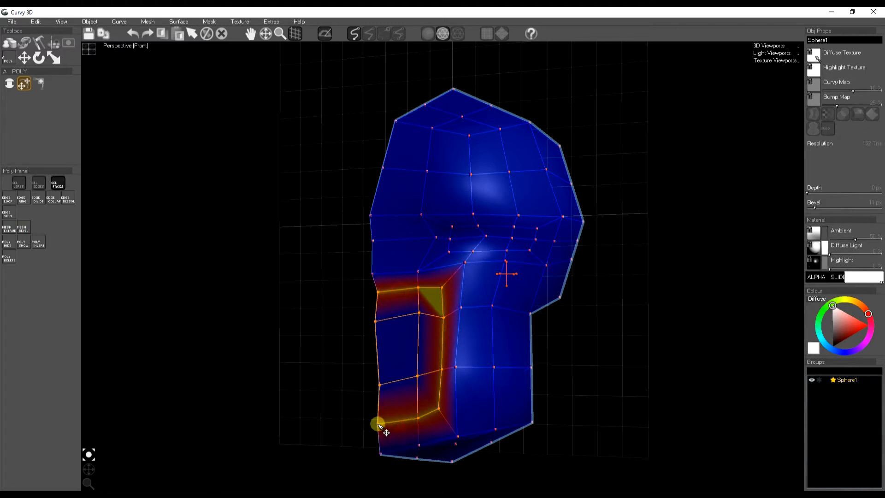
pyautogui.moveTo(378, 292); pyautogui.dragTo(380, 342)
pyautogui.moveTo(419, 314); pyautogui.dragTo(421, 335)
pyautogui.moveTo(417, 376); pyautogui.dragTo(378, 376)
pyautogui.moveTo(443, 317); pyautogui.dragTo(445, 324)
# - Select all six inner faces of the mouth area, in two columns at the front of the half head
pyautogui.press('Escape')
pyautogui.click(404, 358)
pyautogui.keyDown('shift'); pyautogui.click(431, 348); pyautogui.keyUp('shift')
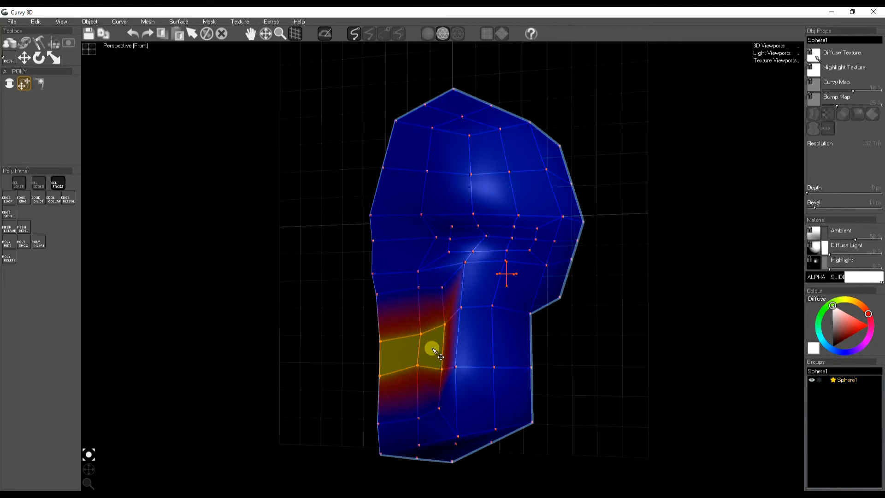
pyautogui.click(400, 325)
pyautogui.keyDown('shift'); pyautogui.click(396, 396); pyautogui.keyUp('shift')
pyautogui.keyDown('shift'); pyautogui.click(398, 357); pyautogui.keyUp('shift')
pyautogui.keyDown('shift'); pyautogui.click(420, 373); pyautogui.keyUp('shift')
pyautogui.keyDown('shift'); pyautogui.click(423, 349); pyautogui.keyUp('shift')
pyautogui.keyDown('shift'); pyautogui.click(424, 307); pyautogui.keyUp('shift')
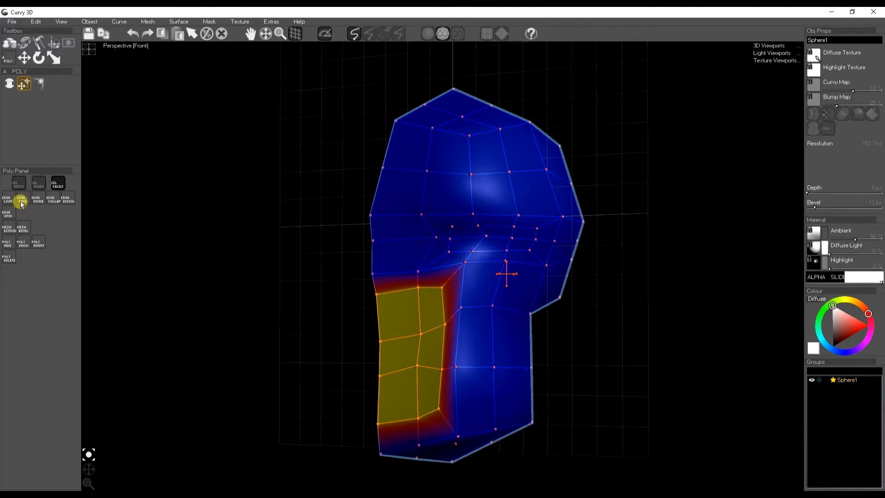
# - Apply a baked Mesh Extrude to the mouth faces and move the extrusion's two front corners back to the profile line
pyautogui.click(9, 229)
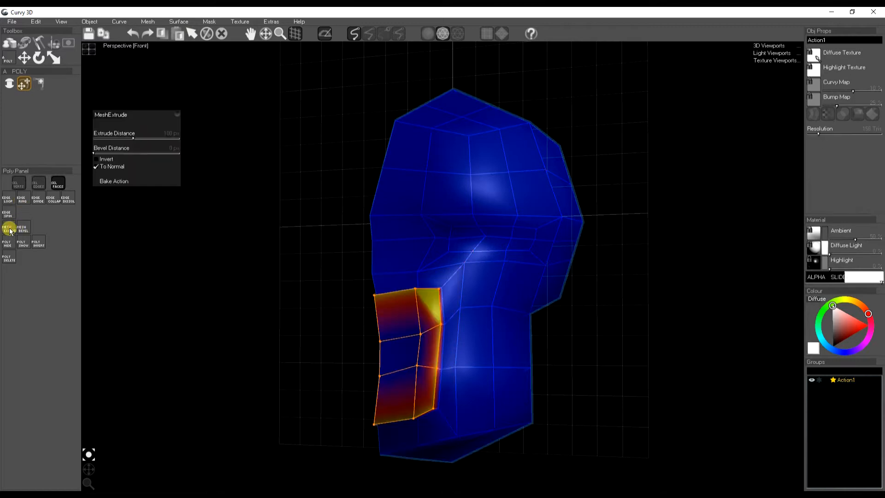
pyautogui.click(105, 180)
pyautogui.moveTo(391, 305); pyautogui.dragTo(377, 310)
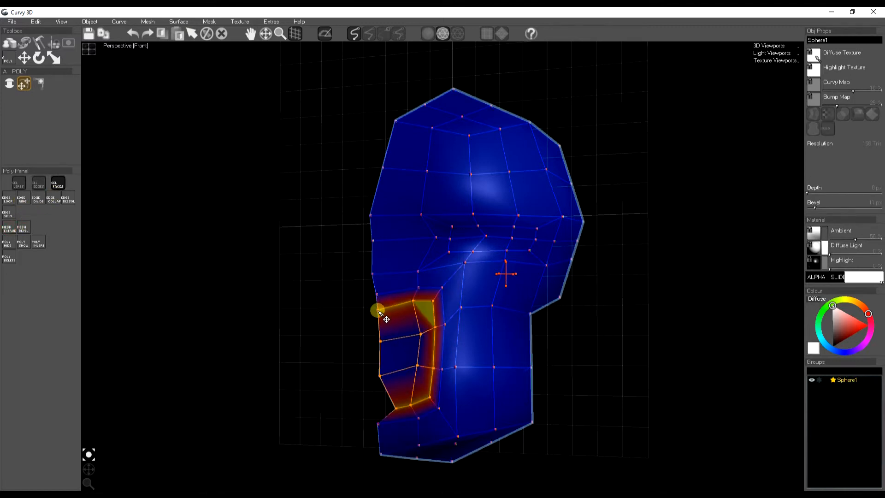
pyautogui.moveTo(395, 409); pyautogui.dragTo(377, 407)
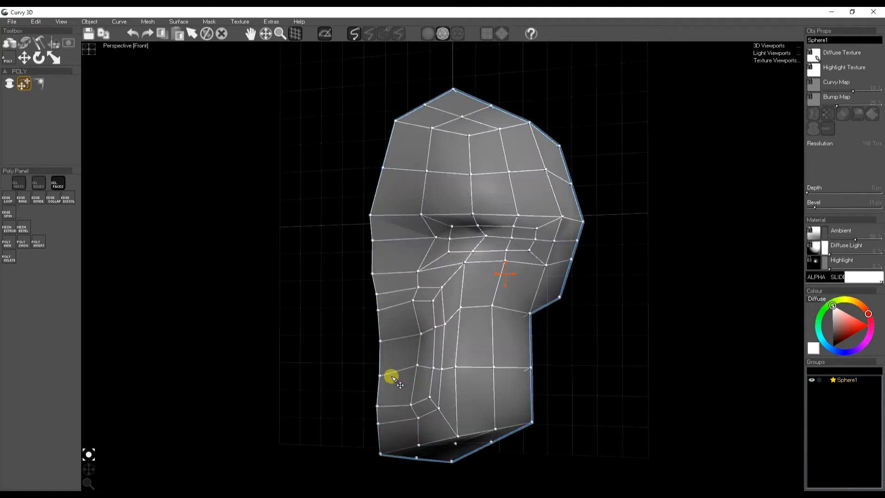
# - Select the front column of faces from the crown to the upper mouth and bake a Mesh Extrude with increased distance
pyautogui.click(421, 296)
pyautogui.moveTo(425, 298)
pyautogui.mouseDown()
pyautogui.moveTo(407, 301)
pyautogui.moveTo(397, 234)
pyautogui.moveTo(403, 164)
pyautogui.moveTo(426, 115)
pyautogui.moveTo(316, 233)
pyautogui.moveTo(289, 210)
pyautogui.mouseUp()
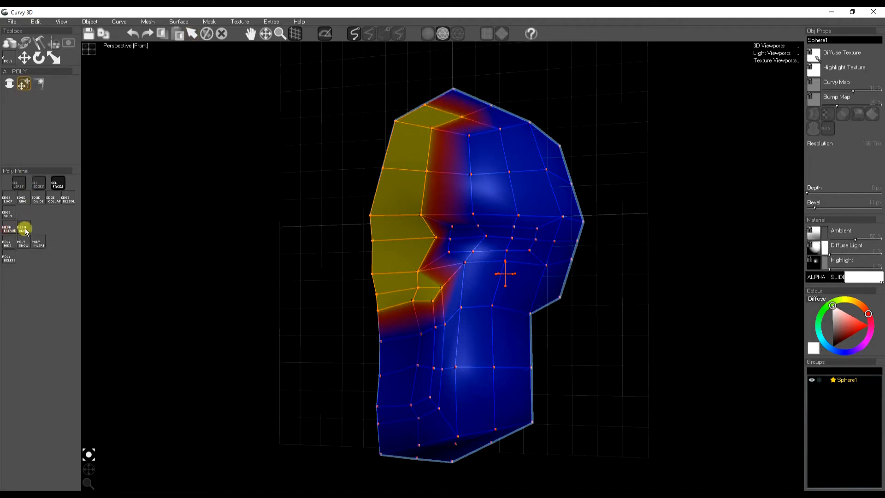
pyautogui.click(7, 230)
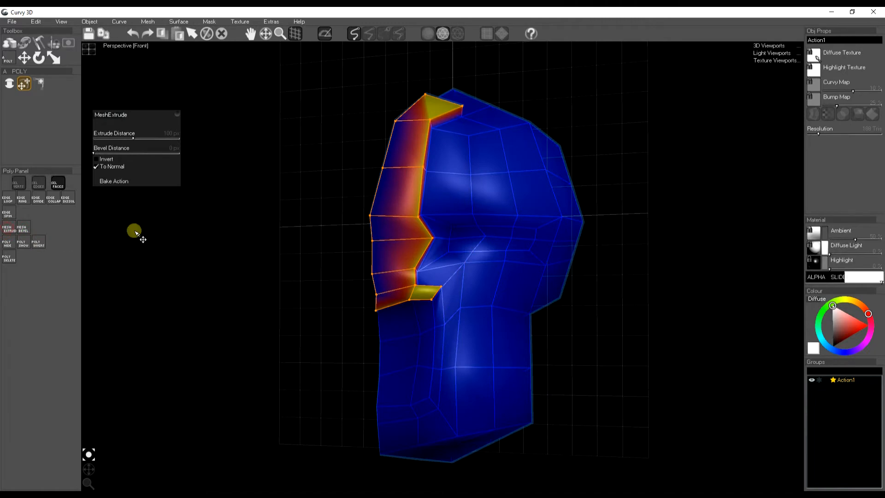
pyautogui.moveTo(134, 139); pyautogui.dragTo(149, 142)
pyautogui.click(112, 182)
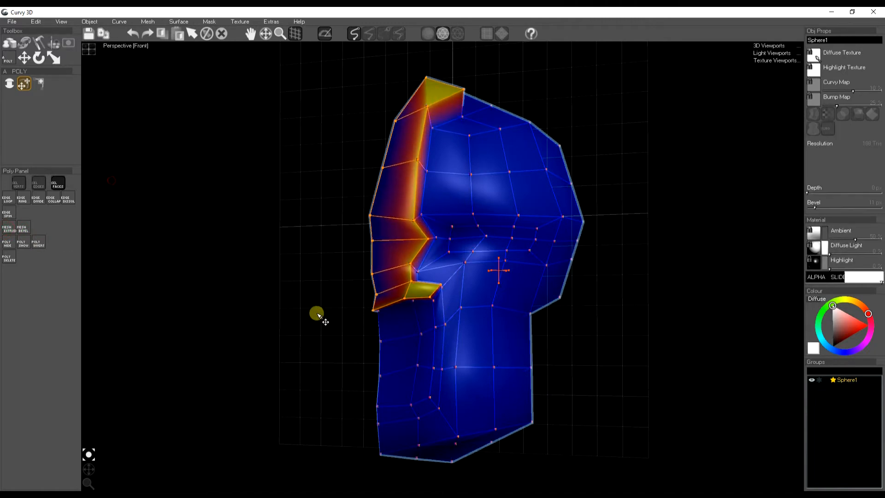
# - From the side, flatten the extruded forehead vertices back to the skull profile and pull the nose tip forward
pyautogui.click(86, 473)
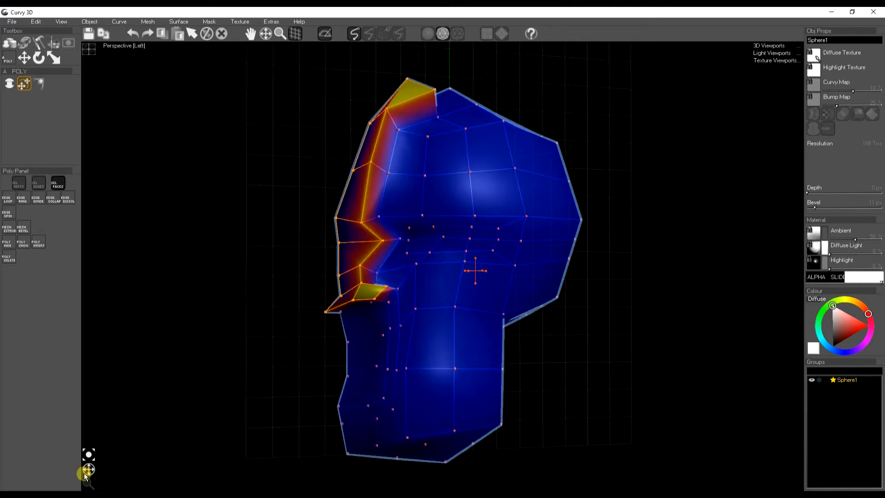
pyautogui.moveTo(317, 307); pyautogui.dragTo(311, 247)
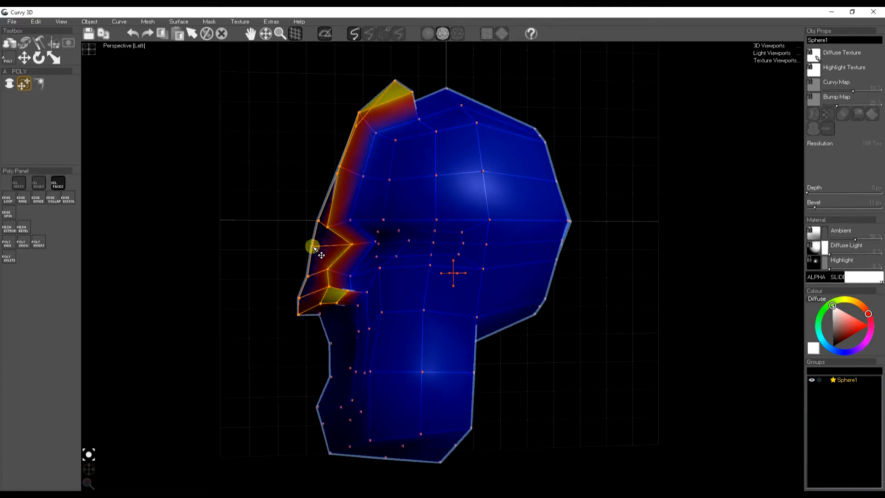
pyautogui.moveTo(330, 217); pyautogui.dragTo(402, 116)
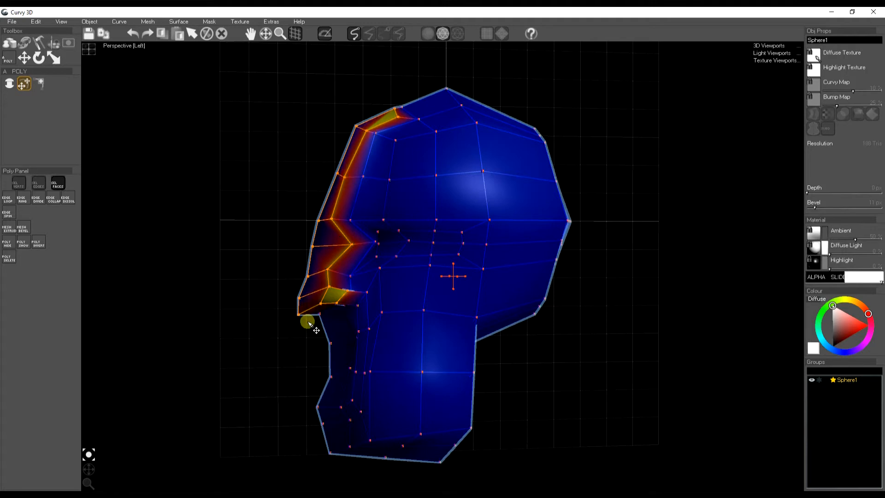
pyautogui.moveTo(300, 301); pyautogui.dragTo(283, 311)
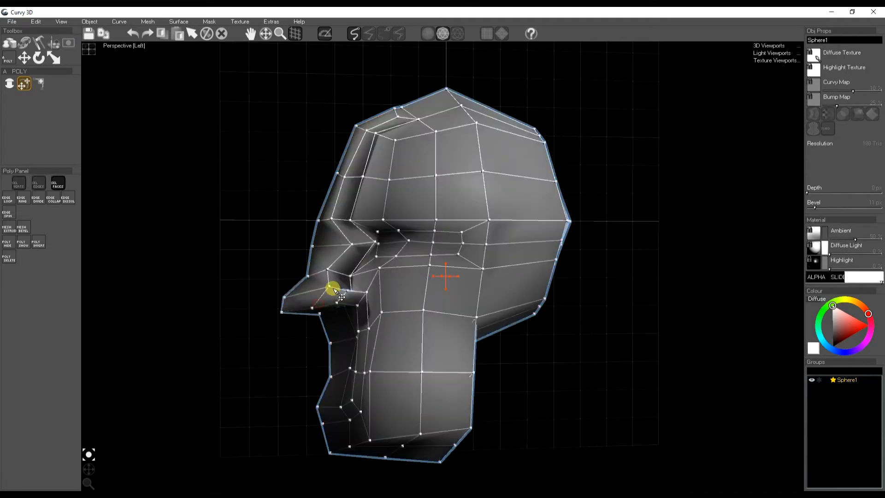
# - Switch to vertex selection and adjust the vertices on the side of the nose to shape its flank
pyautogui.moveTo(89, 469); pyautogui.dragTo(91, 467)
pyautogui.moveTo(415, 257); pyautogui.dragTo(416, 294)
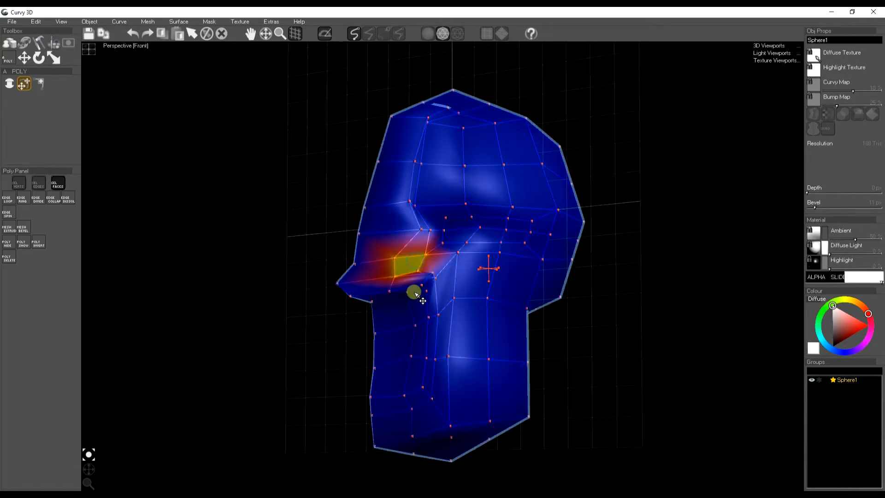
pyautogui.click(424, 253)
pyautogui.click(18, 183)
pyautogui.click(425, 254)
pyautogui.moveTo(427, 232)
pyautogui.mouseDown()
pyautogui.moveTo(390, 229)
pyautogui.moveTo(428, 234)
pyautogui.moveTo(414, 257)
pyautogui.mouseUp()
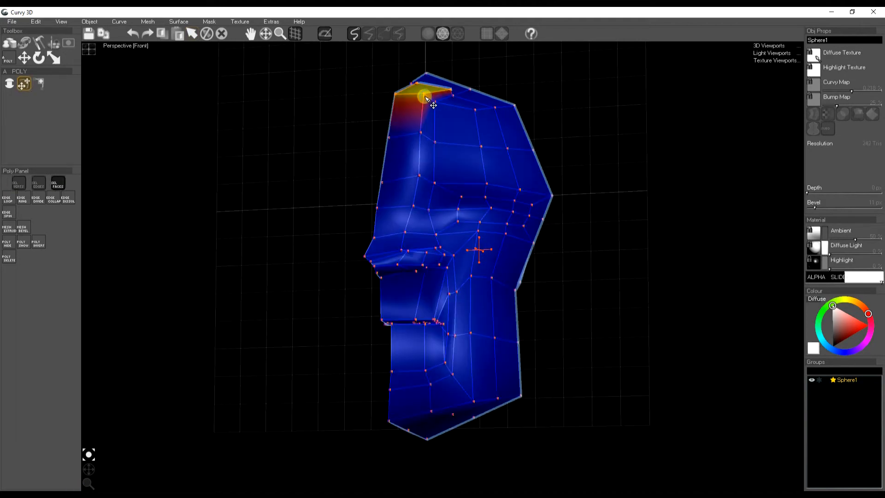
# - Move the crown and forehead vertices onto the centre line of the half head
pyautogui.moveTo(426, 98)
pyautogui.mouseDown()
pyautogui.moveTo(445, 89)
pyautogui.moveTo(423, 92)
pyautogui.moveTo(411, 81)
pyautogui.moveTo(428, 77)
pyautogui.moveTo(423, 121)
pyautogui.moveTo(428, 106)
pyautogui.mouseUp()
pyautogui.click(93, 469)
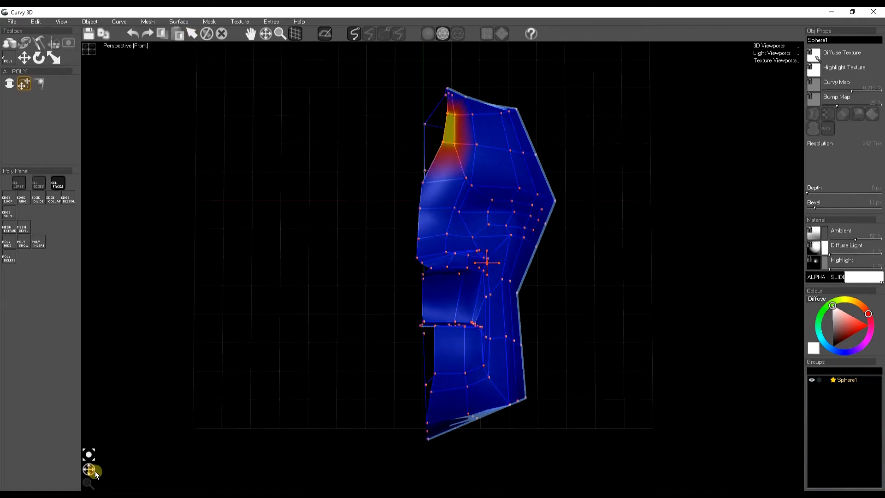
pyautogui.keyDown('shift'); pyautogui.moveTo(440, 148); pyautogui.dragTo(422, 91); pyautogui.keyUp('shift')
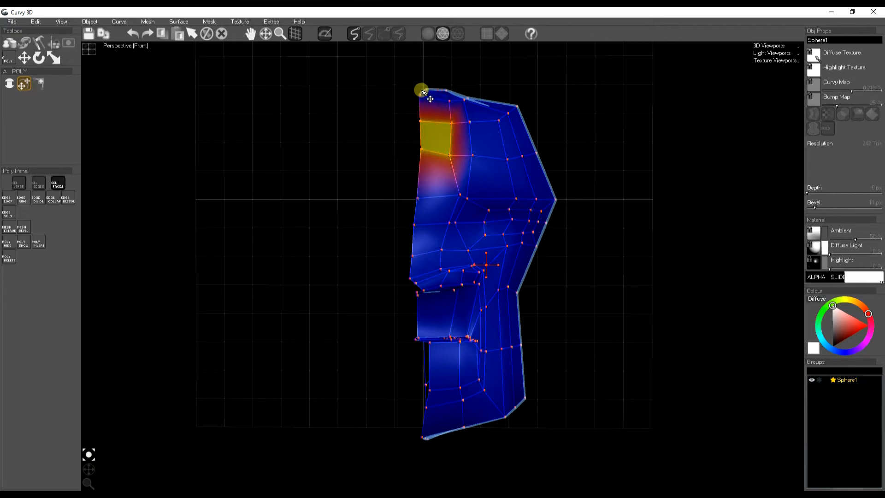
# - Turn on Lathe Symmetry with the smoothed surface, then narrow the nose bridge by adjusting its side vertices
pyautogui.click(821, 131)
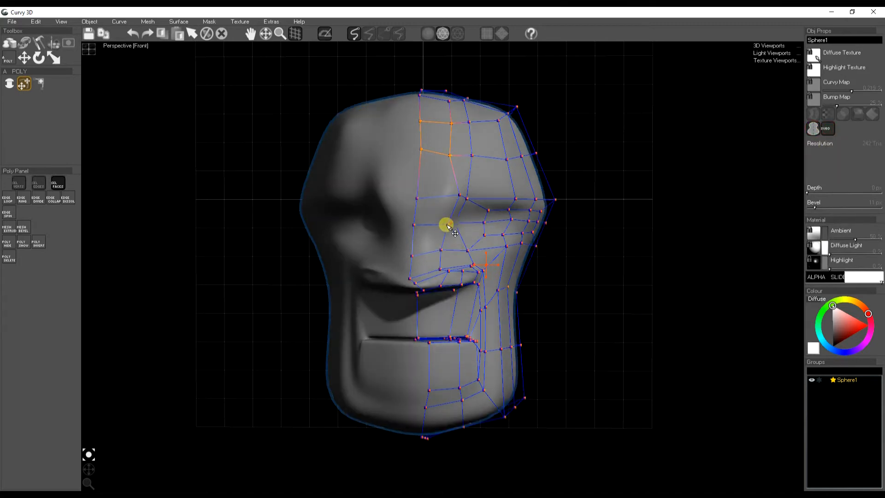
pyautogui.moveTo(447, 225); pyautogui.dragTo(433, 233)
pyautogui.moveTo(459, 195); pyautogui.dragTo(444, 204)
pyautogui.moveTo(442, 250)
pyautogui.mouseDown()
pyautogui.moveTo(432, 253)
pyautogui.moveTo(454, 249)
pyautogui.mouseUp()
pyautogui.click(68, 43)
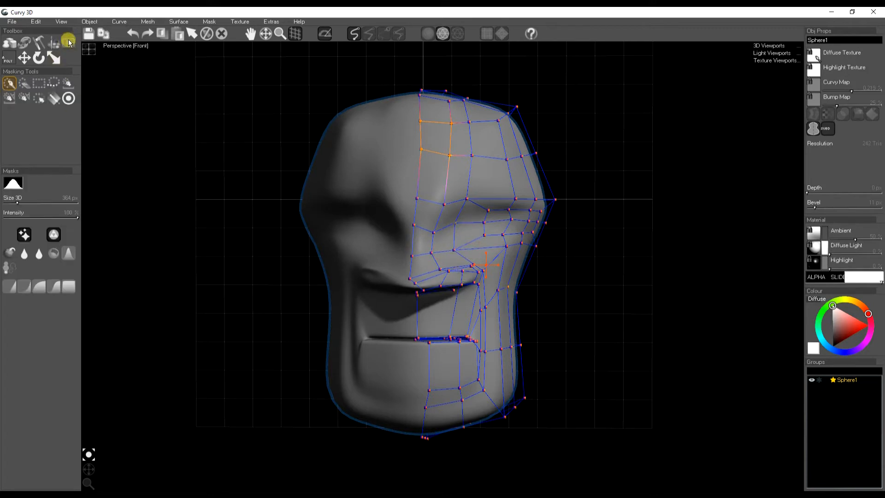
pyautogui.moveTo(449, 260)
pyautogui.mouseDown()
pyautogui.moveTo(436, 265)
pyautogui.moveTo(467, 295)
pyautogui.mouseUp()
pyautogui.moveTo(490, 262); pyautogui.dragTo(486, 258)
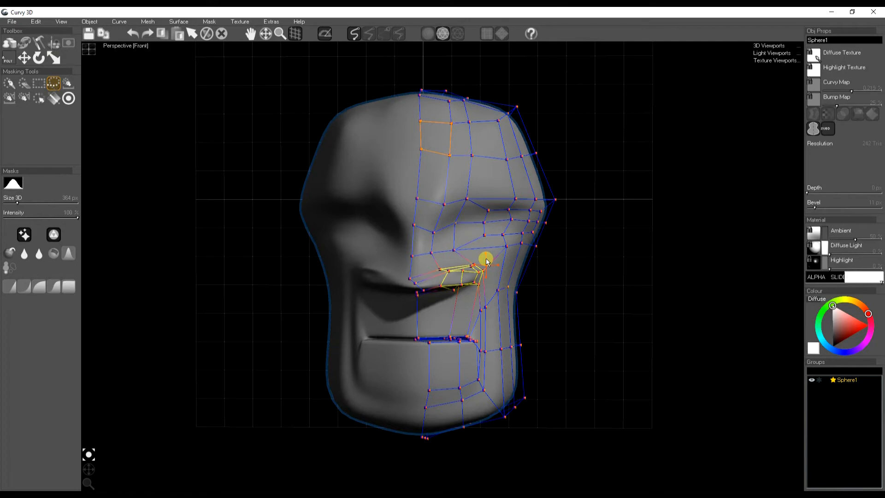
pyautogui.press('Escape')
pyautogui.press('Escape')
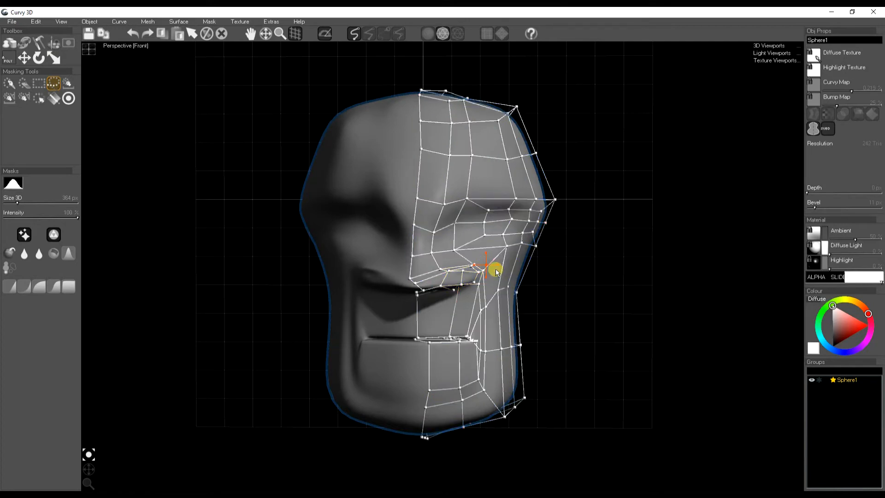
pyautogui.click(480, 270)
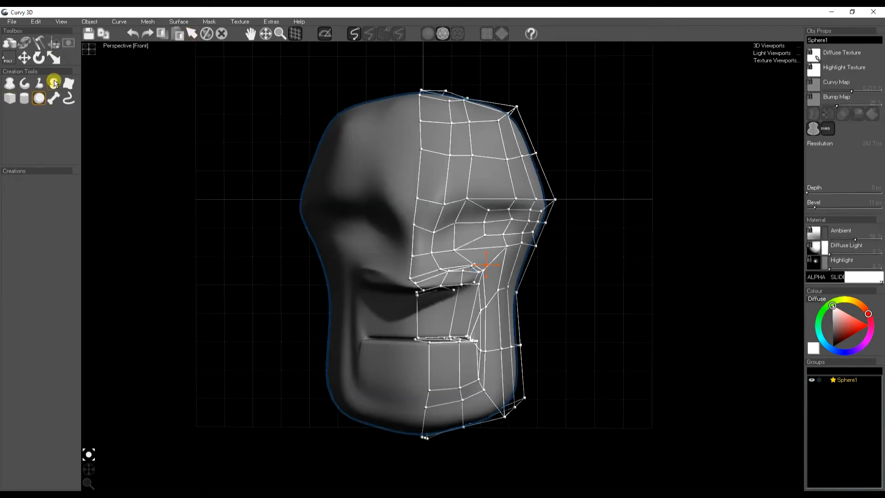
# - Lasso-mask the nostril vertices and move them closer to the nose and slightly down
pyautogui.click(65, 46)
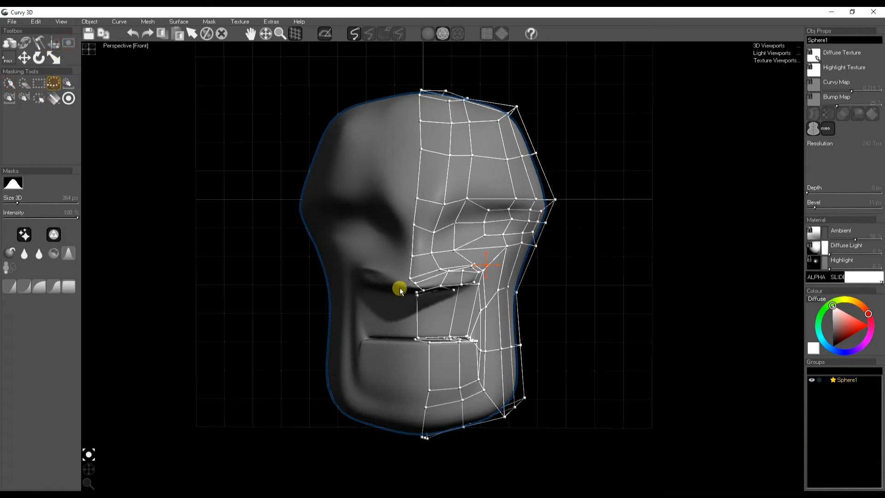
pyautogui.moveTo(472, 302)
pyautogui.mouseDown()
pyautogui.moveTo(479, 257)
pyautogui.moveTo(515, 266)
pyautogui.moveTo(474, 286)
pyautogui.mouseUp()
pyautogui.press('w')
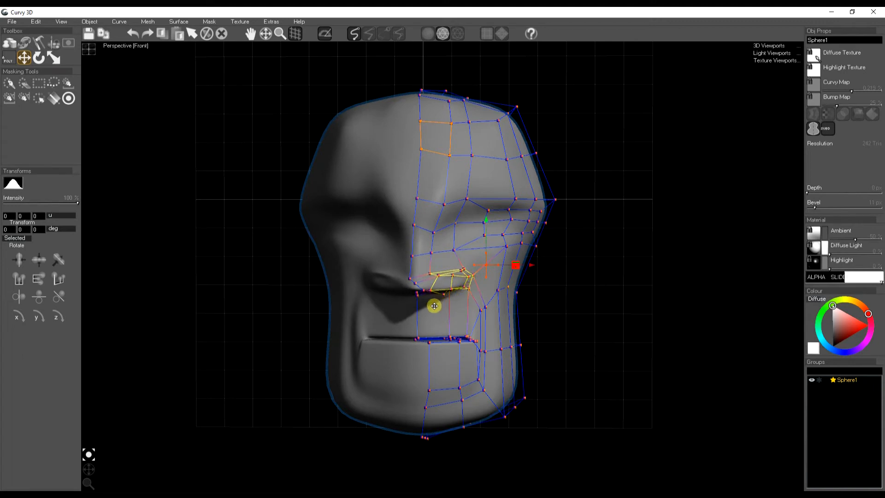
pyautogui.moveTo(434, 306); pyautogui.dragTo(456, 302)
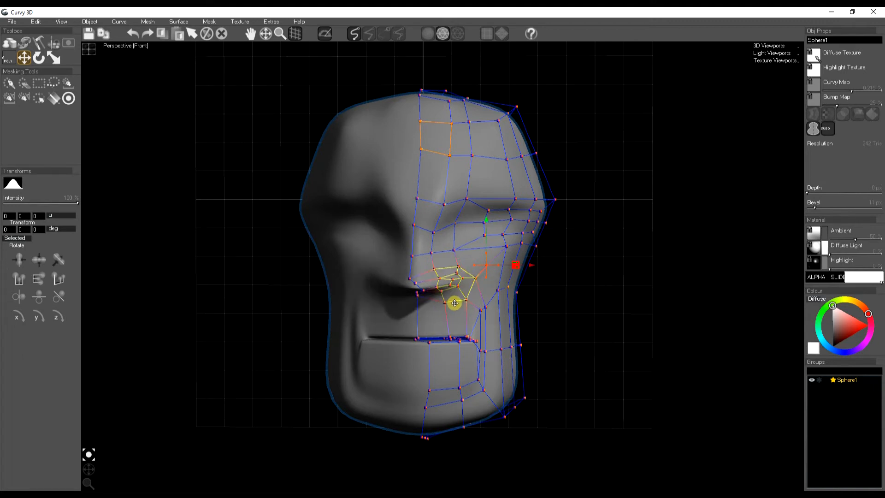
# - Rearrange the cheek and upper-lip vertices around the mouth with the polygon editing tool
pyautogui.click(477, 349)
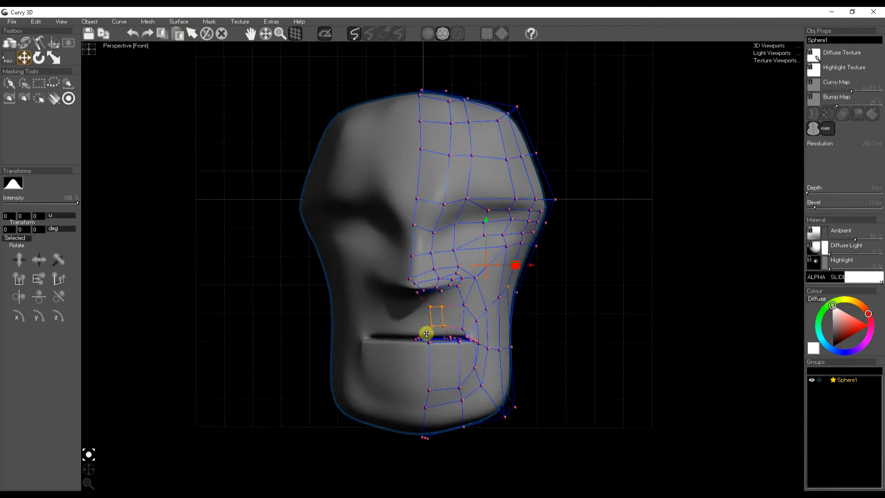
pyautogui.click(9, 48)
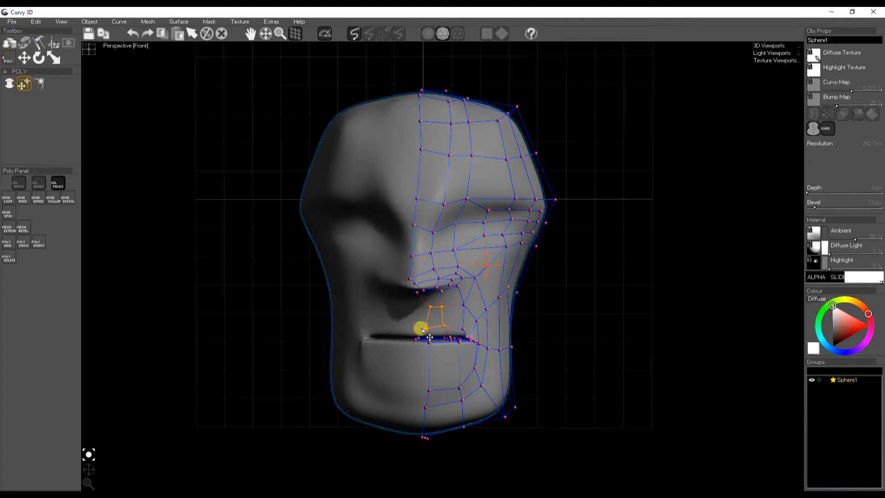
pyautogui.click(417, 307)
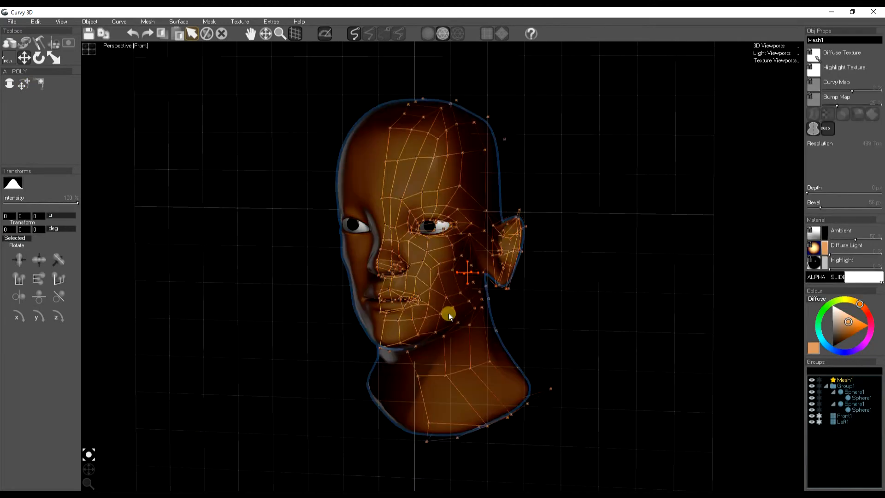
# - Hide the Front1 and Left1 reference images and show the detailed head shaded without its wireframe
pyautogui.press('w')
pyautogui.click(89, 470)
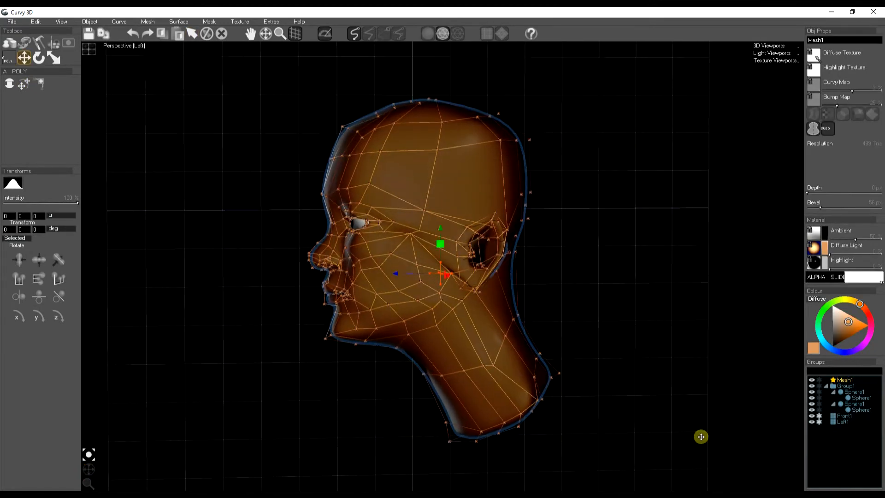
pyautogui.click(820, 421)
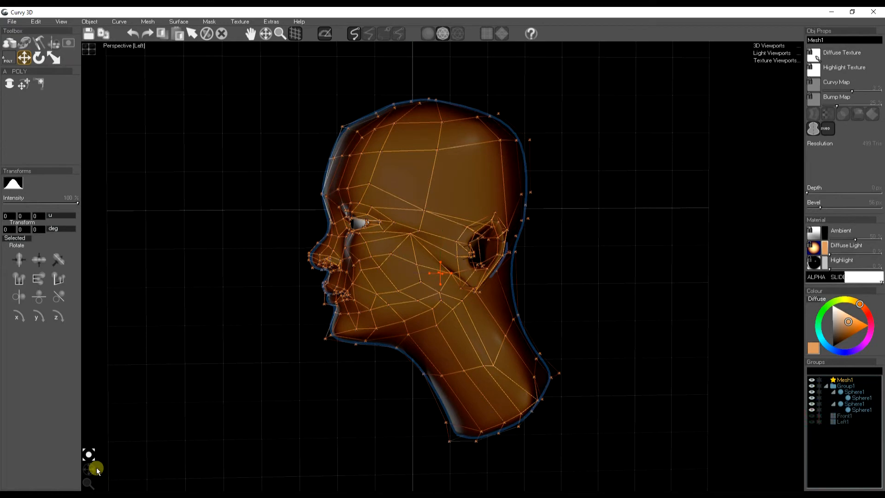
pyautogui.hotkey('ctrl', 'z')
pyautogui.moveTo(93, 473); pyautogui.dragTo(87, 474)
pyautogui.press('w')
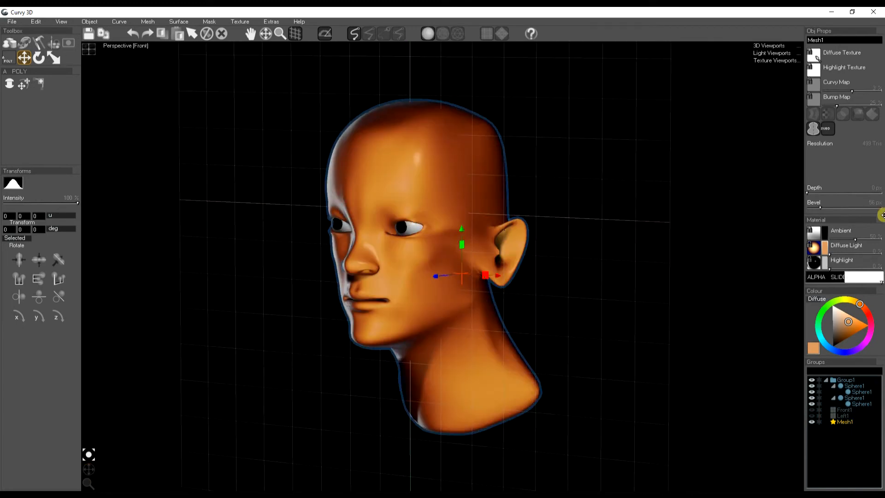
# - Turn off smoothing and Lathe Symmetry to inspect the bare half-head mesh with and without wireframe
pyautogui.click(827, 126)
pyautogui.click(813, 126)
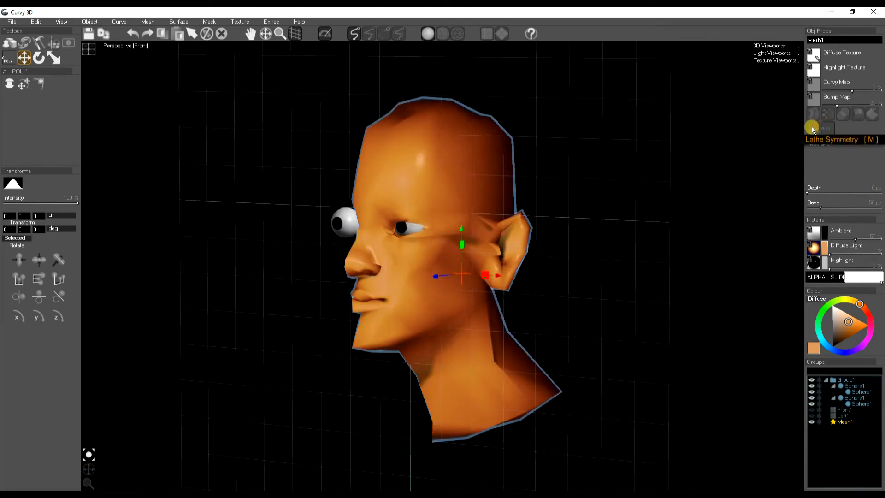
pyautogui.press('w')
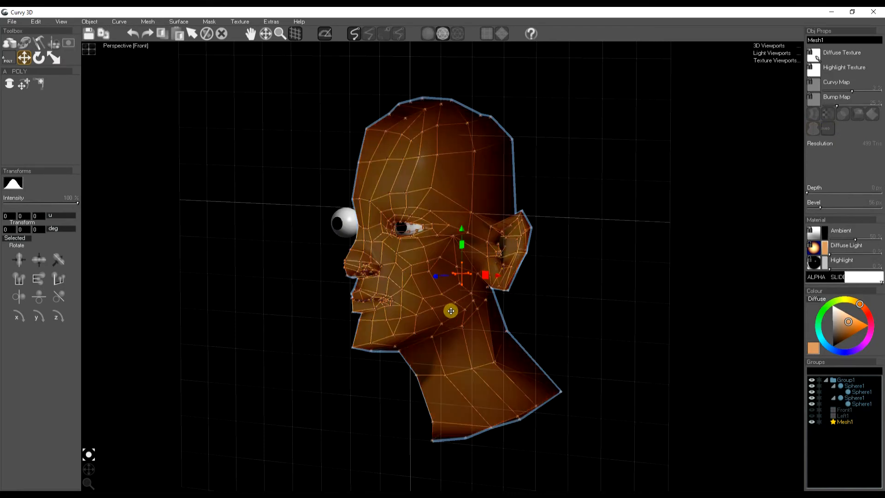
pyautogui.press('w')
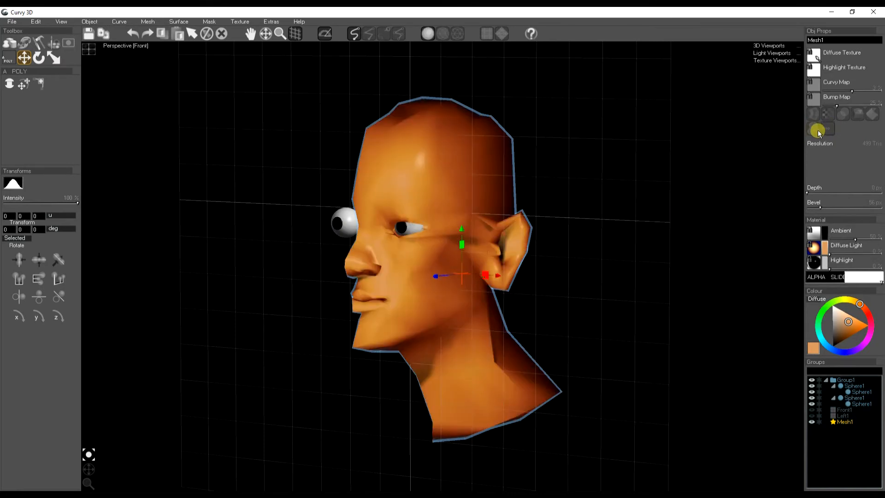
# - Restore Lathe Symmetry and smoothing on the head mesh and deselect it
pyautogui.click(818, 130)
pyautogui.click(831, 130)
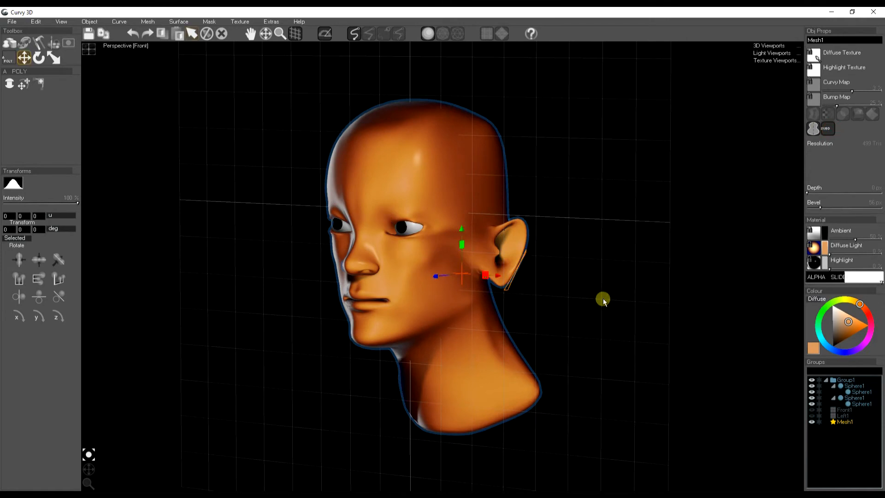
pyautogui.click(823, 447)
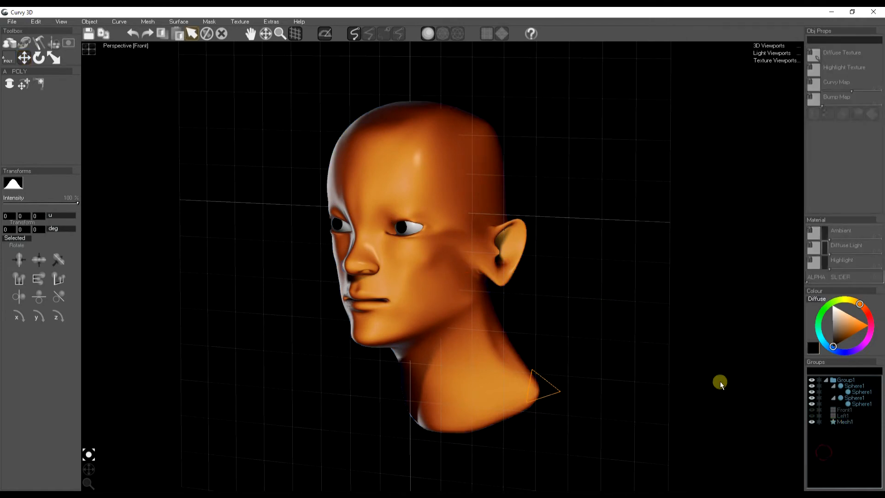
pyautogui.moveTo(537, 392); pyautogui.dragTo(534, 424)
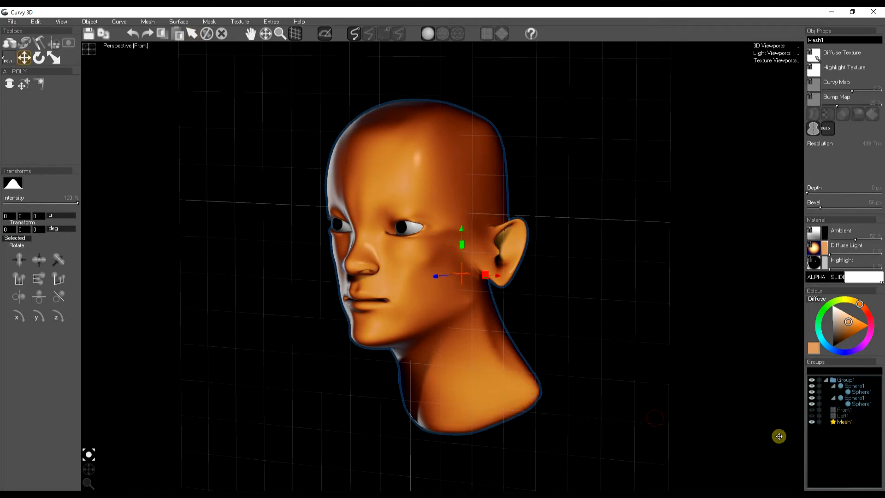
pyautogui.click(741, 435)
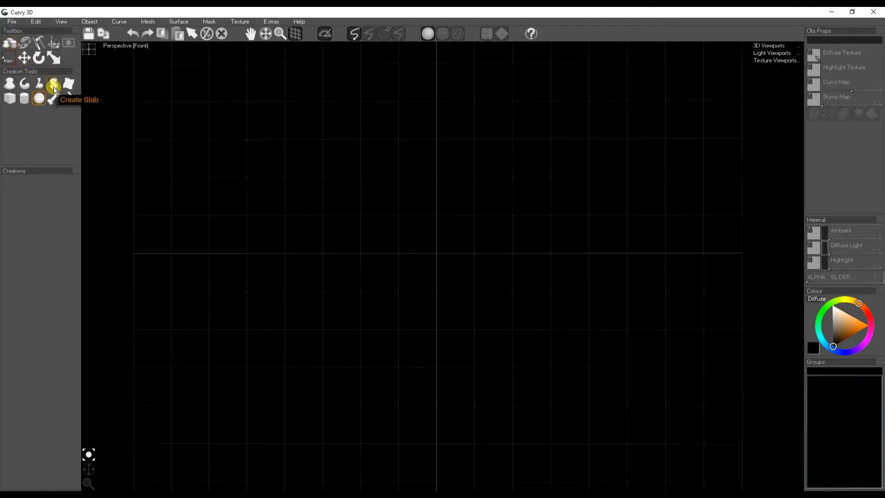
# - Create a sphere at the grid centre and lower its resolution to 12 Tris
pyautogui.moveTo(436, 254); pyautogui.dragTo(529, 337)
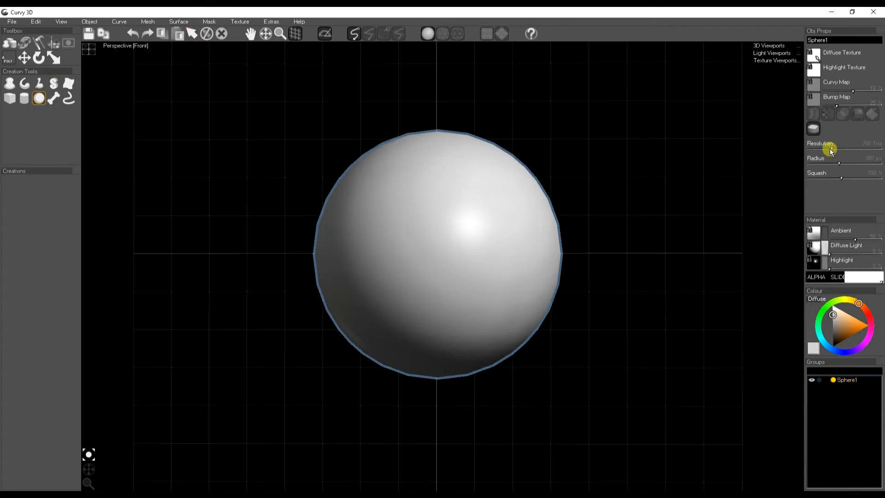
pyautogui.moveTo(831, 152); pyautogui.dragTo(782, 148)
# - In a side view, lasso-mask the rear part of the sphere block and delete it to leave a single flat square face
pyautogui.moveTo(89, 474); pyautogui.dragTo(85, 468)
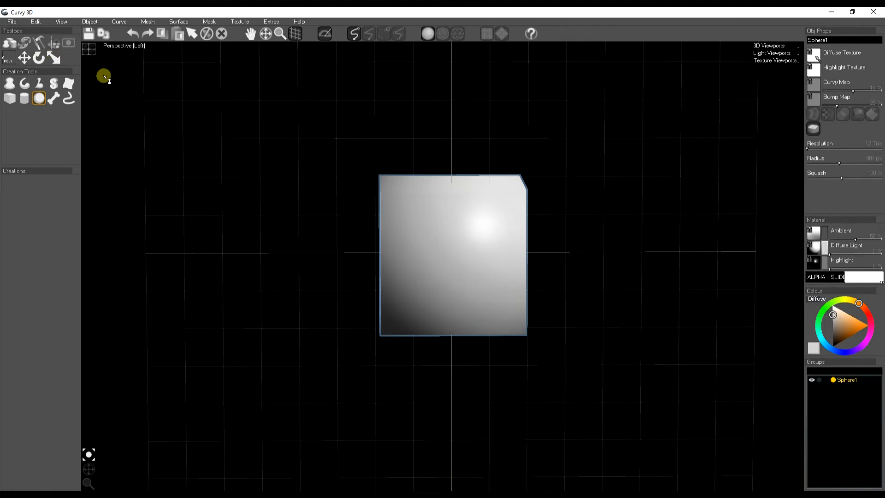
pyautogui.click(63, 65)
pyautogui.click(69, 45)
pyautogui.click(53, 83)
pyautogui.moveTo(473, 112)
pyautogui.mouseDown()
pyautogui.moveTo(529, 382)
pyautogui.moveTo(647, 160)
pyautogui.mouseUp()
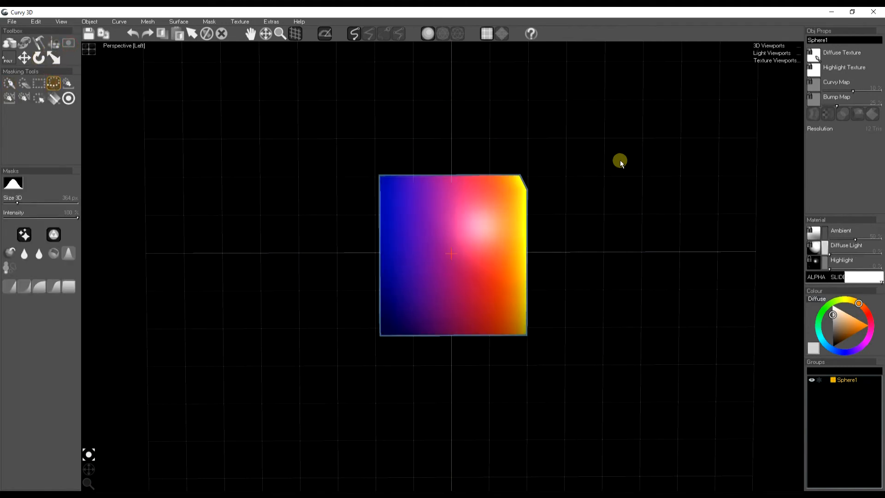
pyautogui.press('Delete')
pyautogui.moveTo(80, 465)
pyautogui.mouseDown()
pyautogui.moveTo(90, 463)
pyautogui.moveTo(84, 475)
pyautogui.mouseUp()
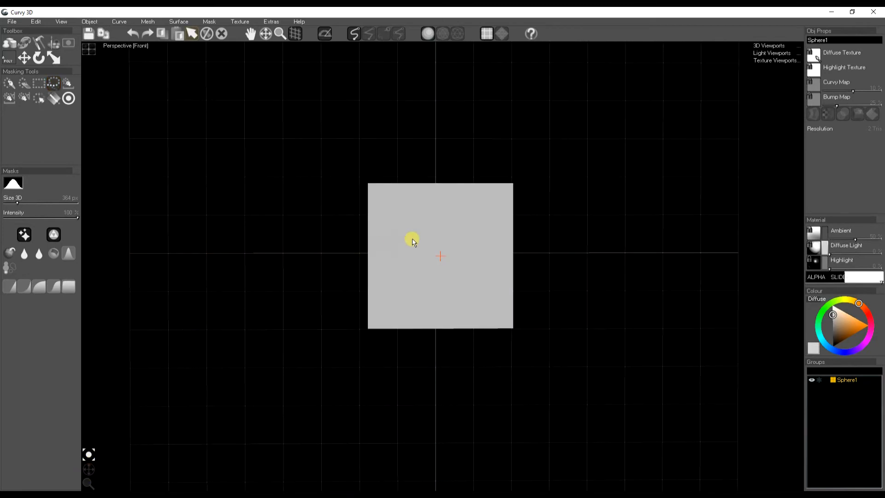
# - Extend the square with the polygon creation tool by adding one quad from its right edge and one from its left edge
pyautogui.click(8, 58)
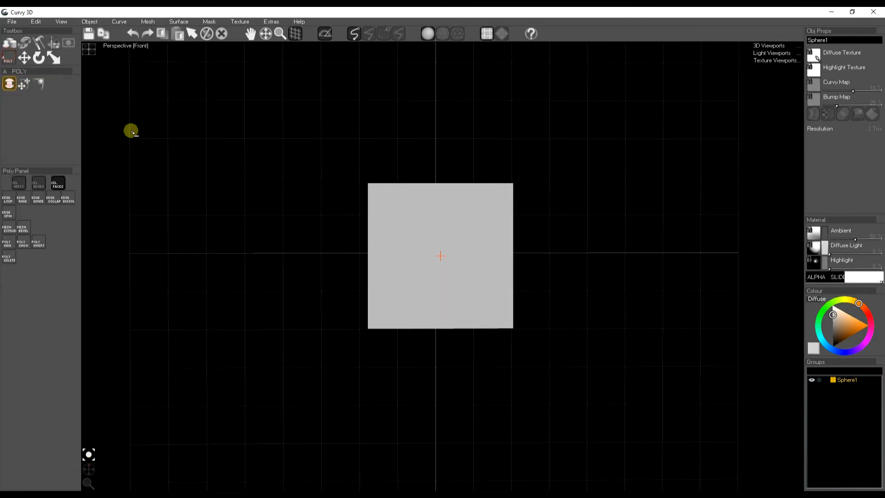
pyautogui.moveTo(540, 256); pyautogui.dragTo(628, 254)
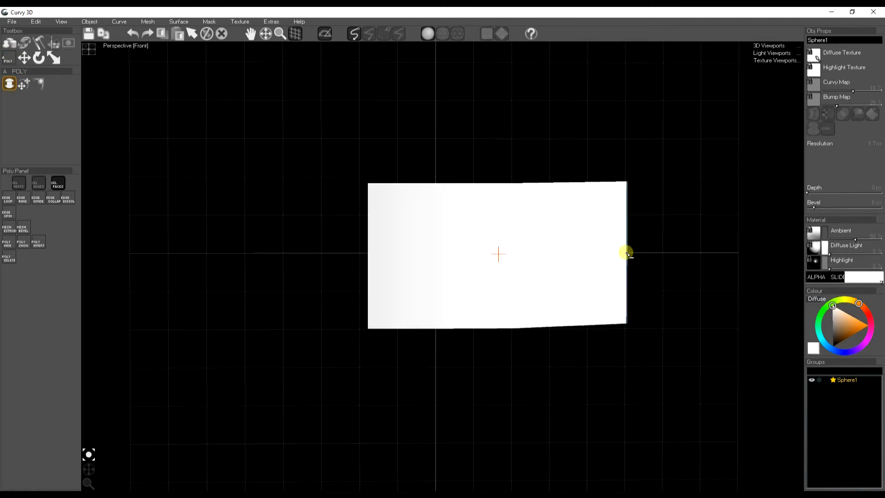
pyautogui.moveTo(346, 256)
pyautogui.mouseDown()
pyautogui.moveTo(289, 259)
pyautogui.moveTo(239, 234)
pyautogui.mouseUp()
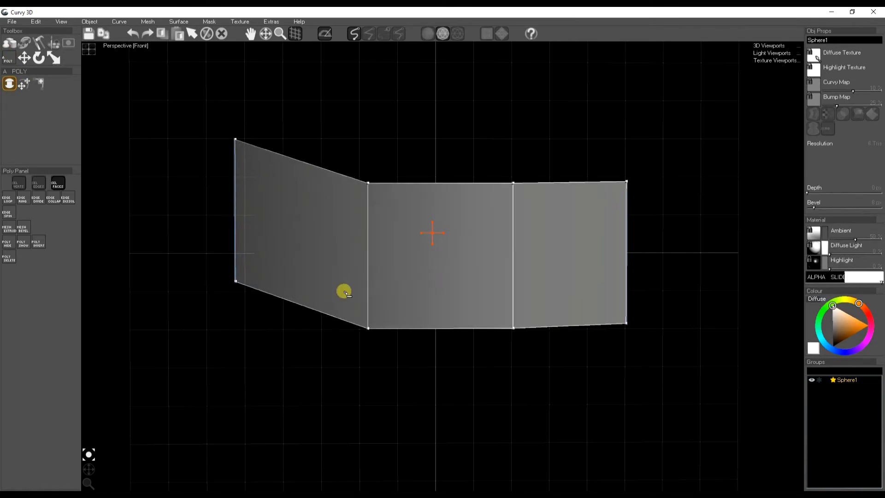
# - Add a second row of quads above the left and middle faces
pyautogui.scroll(-5, 412, 362)
pyautogui.moveTo(446, 339); pyautogui.dragTo(415, 386, button='middle')
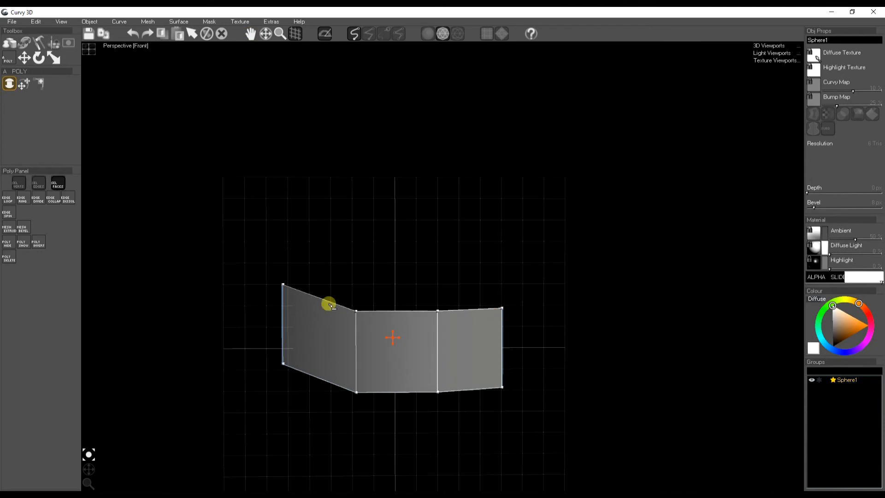
pyautogui.moveTo(316, 289); pyautogui.dragTo(316, 229)
pyautogui.moveTo(366, 304); pyautogui.dragTo(441, 248)
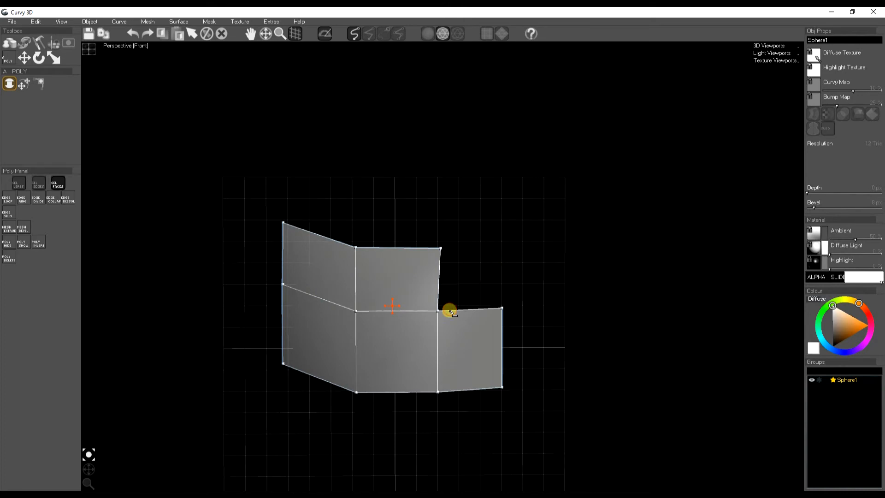
pyautogui.click(438, 313)
pyautogui.moveTo(89, 471); pyautogui.dragTo(89, 467)
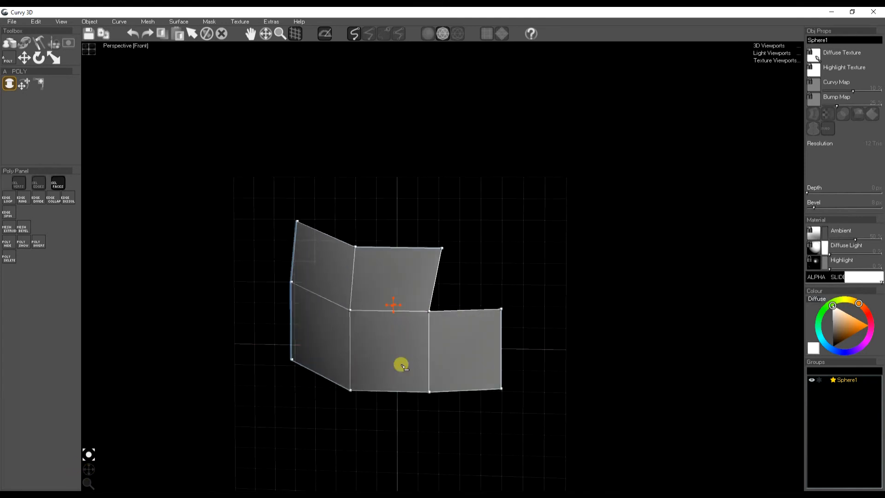
pyautogui.moveTo(462, 309); pyautogui.dragTo(486, 267)
pyautogui.hotkey('ctrl', 'z')
pyautogui.moveTo(443, 249); pyautogui.dragTo(484, 287)
pyautogui.hotkey('ctrl', 'z')
# - Add a third row of quads, join its split top vertices, and fill the right column to make a three-by-three patch
pyautogui.moveTo(332, 239); pyautogui.dragTo(367, 193)
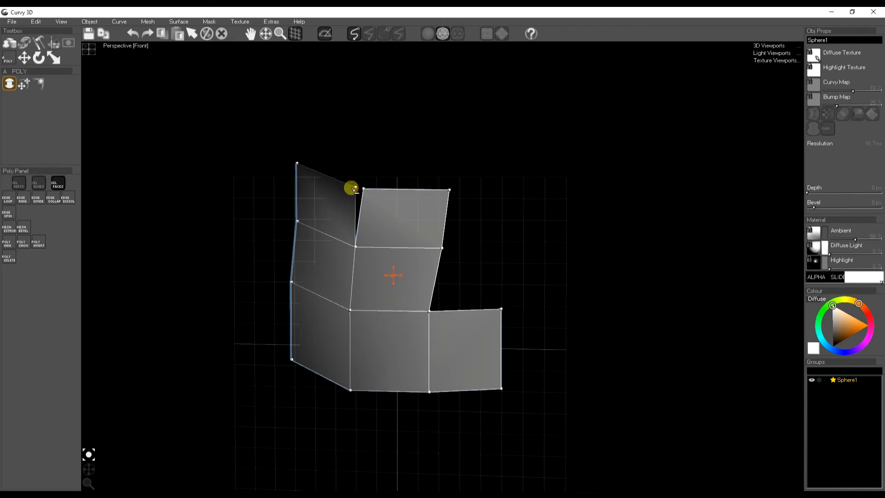
pyautogui.click(23, 83)
pyautogui.moveTo(358, 190); pyautogui.dragTo(353, 187)
pyautogui.moveTo(430, 311); pyautogui.dragTo(510, 195)
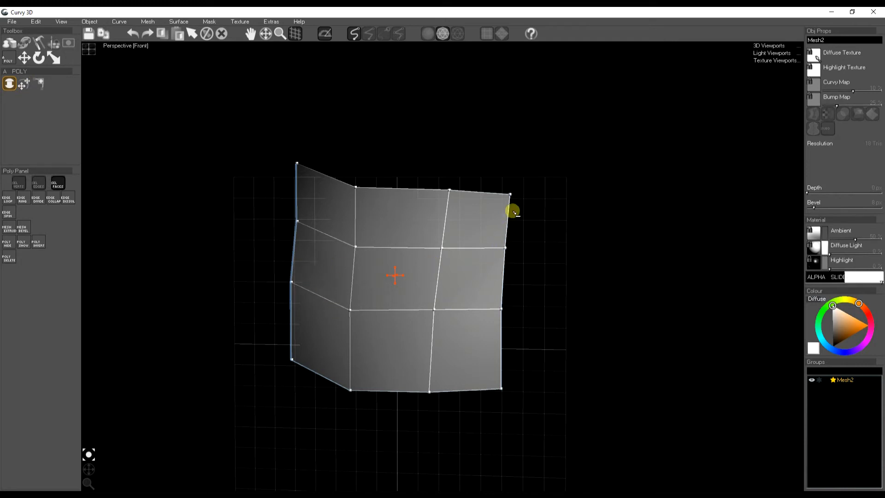
# - Add a fourth column of three quads along the patch's right edge
pyautogui.moveTo(509, 277); pyautogui.dragTo(564, 278)
pyautogui.moveTo(514, 241); pyautogui.dragTo(566, 198)
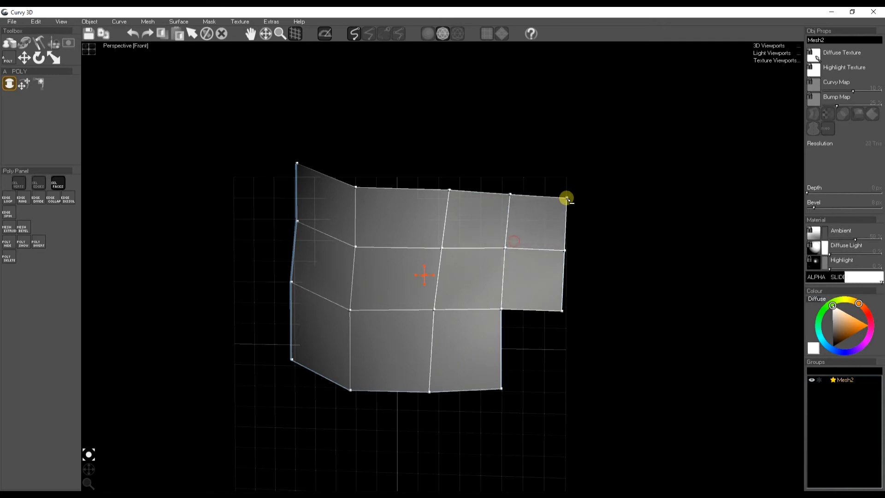
pyautogui.moveTo(512, 344); pyautogui.dragTo(563, 384)
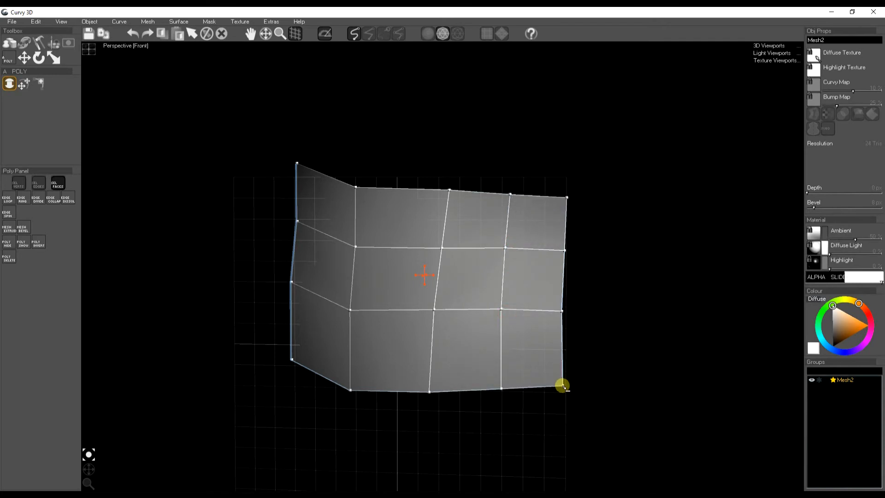
# - Select the two middle faces of the patch, inset them with an increased Mesh Bevel distance, and bake the action
pyautogui.click(23, 85)
pyautogui.keyDown('shift'); pyautogui.click(474, 282); pyautogui.keyUp('shift')
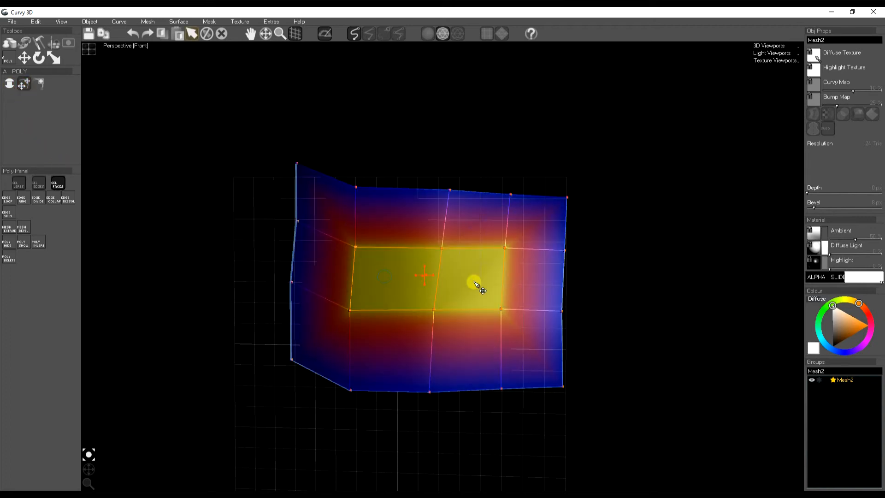
pyautogui.click(24, 228)
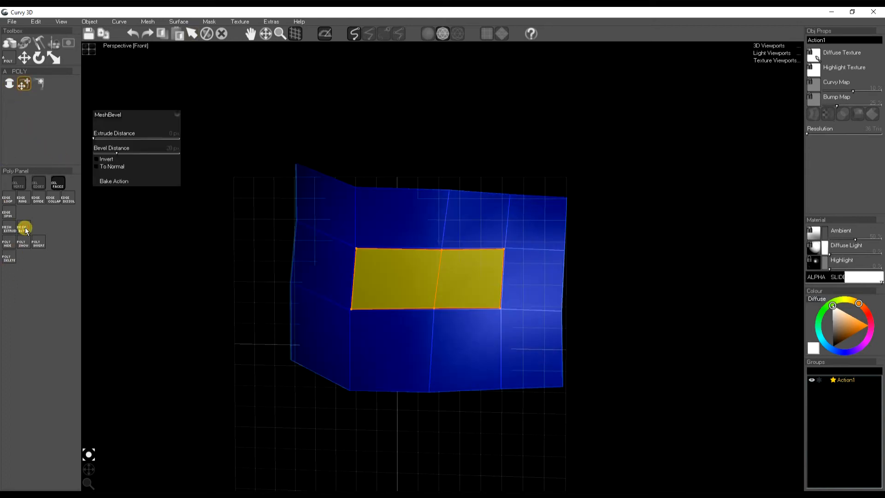
pyautogui.moveTo(117, 153); pyautogui.dragTo(143, 153)
pyautogui.click(116, 183)
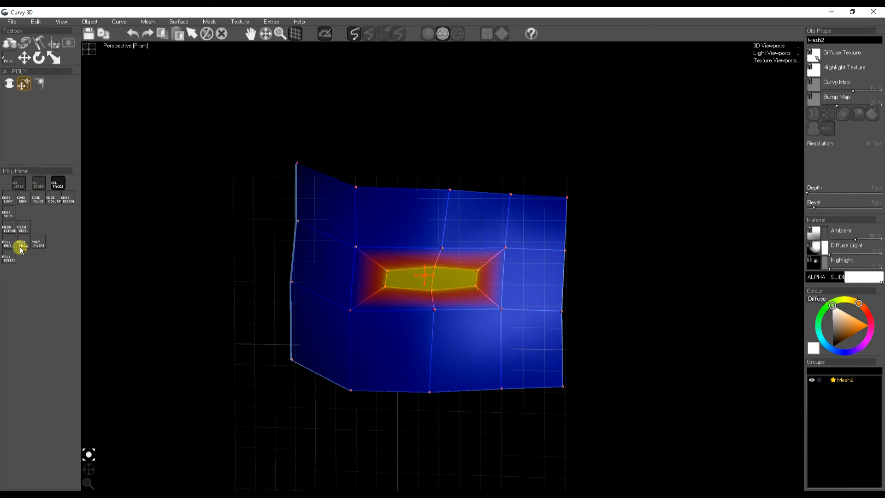
# - Extrude the inset faces about 475 px inward with Invert on and To Normal off, and bake the action
pyautogui.click(10, 228)
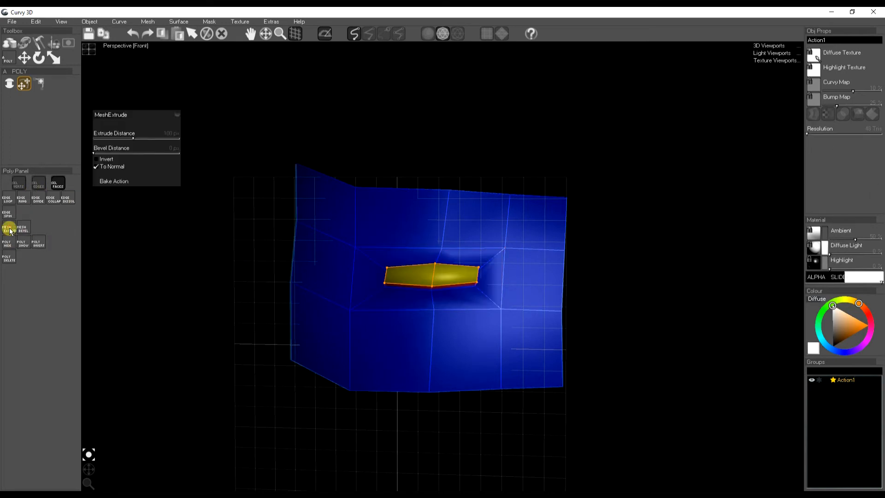
pyautogui.click(96, 158)
pyautogui.moveTo(133, 138); pyautogui.dragTo(162, 140)
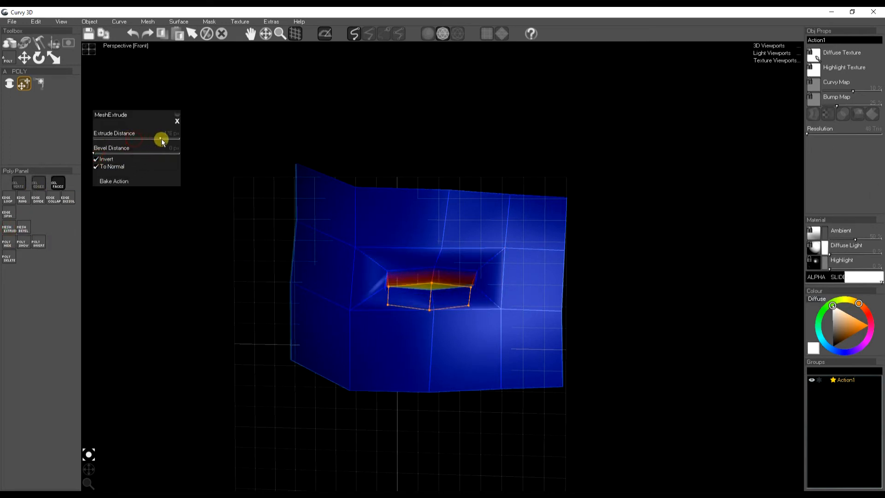
pyautogui.click(116, 169)
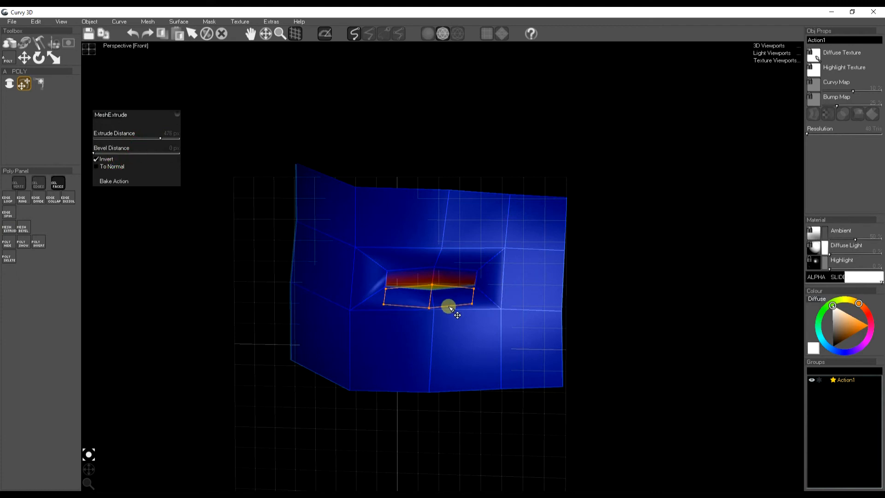
pyautogui.press('w')
pyautogui.moveTo(438, 300)
pyautogui.mouseDown()
pyautogui.moveTo(439, 282)
pyautogui.moveTo(433, 295)
pyautogui.mouseUp()
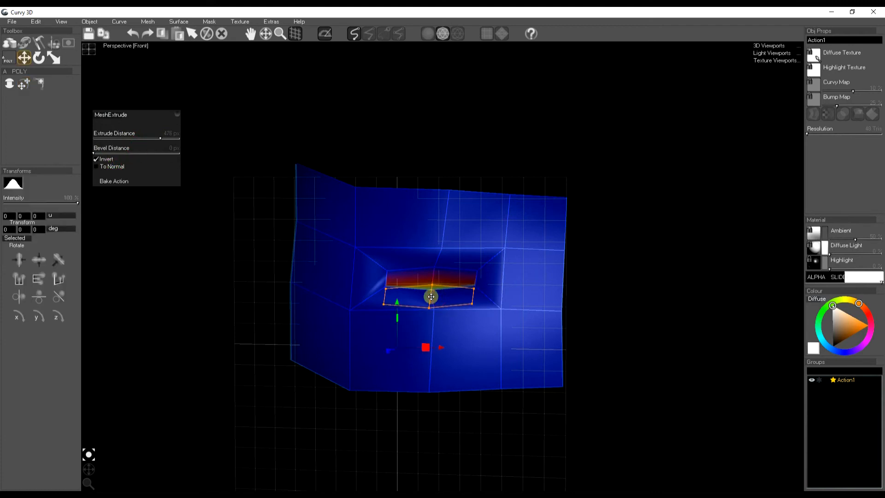
pyautogui.press('w')
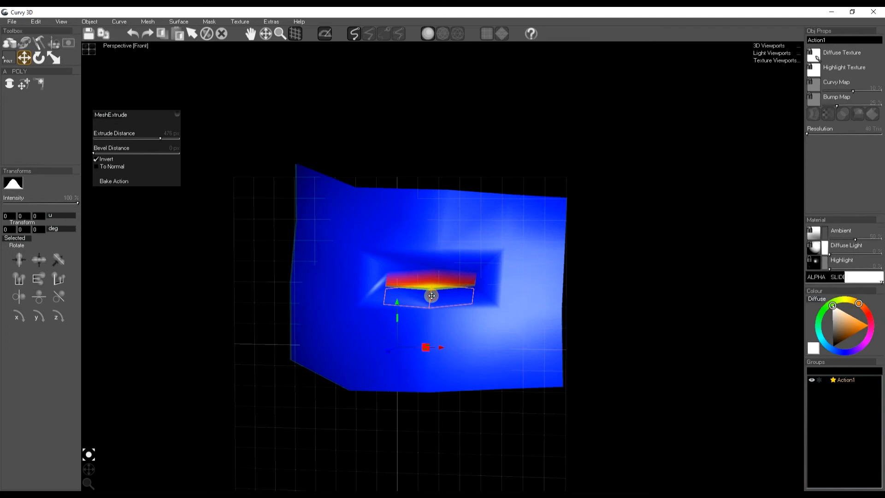
pyautogui.press('Escape')
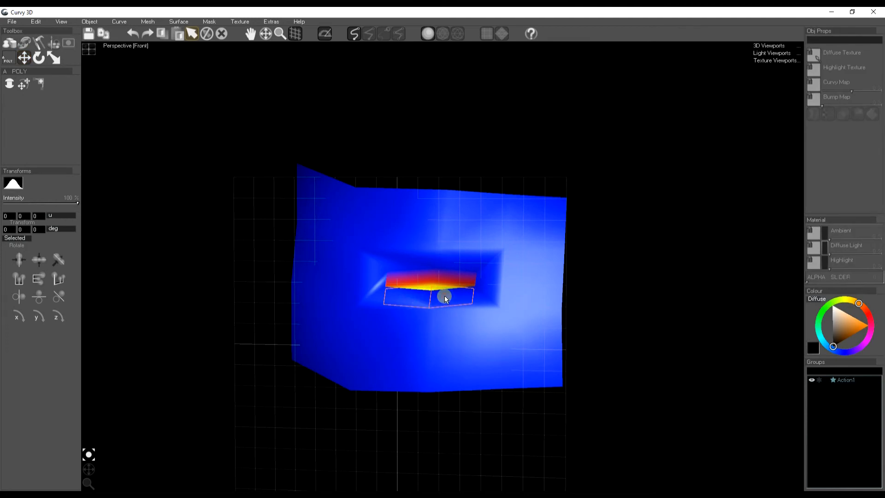
pyautogui.click(840, 380)
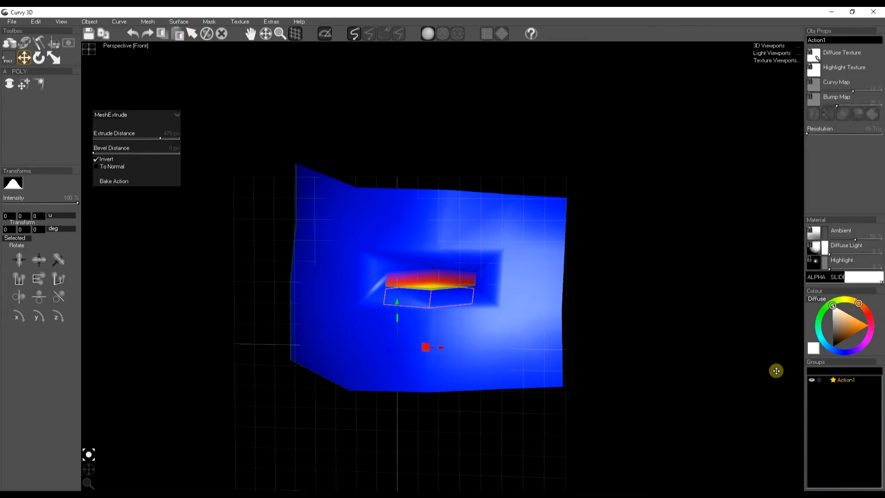
pyautogui.click(120, 187)
# - Shrink and centre the extruded inner faces within the opening, clear the face selection, and show the wireframe
pyautogui.press('e')
pyautogui.press('r')
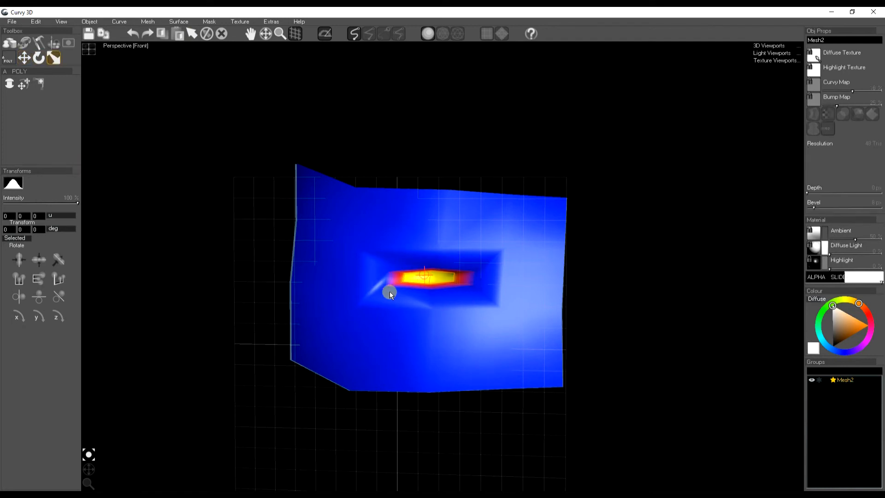
pyautogui.press('w')
pyautogui.click(413, 309)
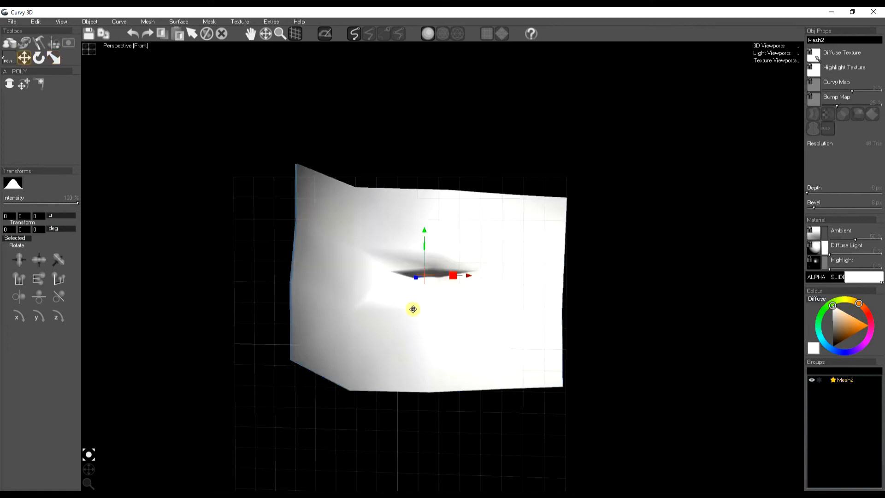
pyautogui.press('q')
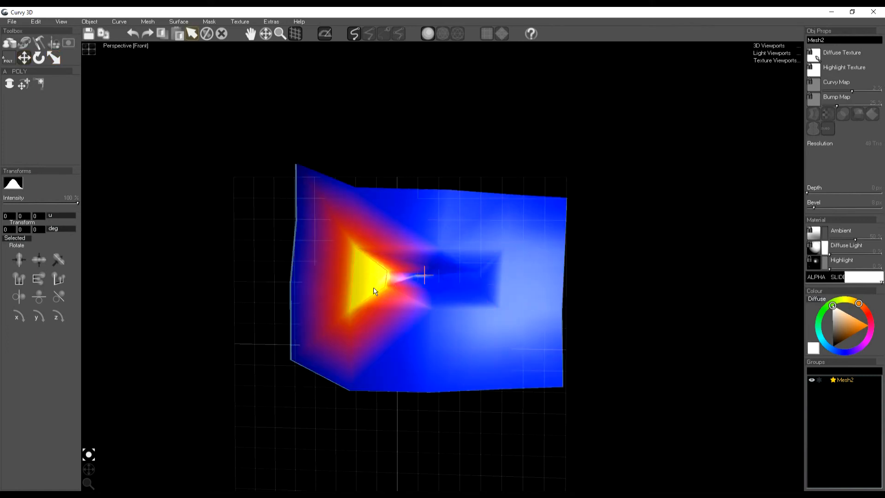
pyautogui.press('w')
pyautogui.click(438, 303)
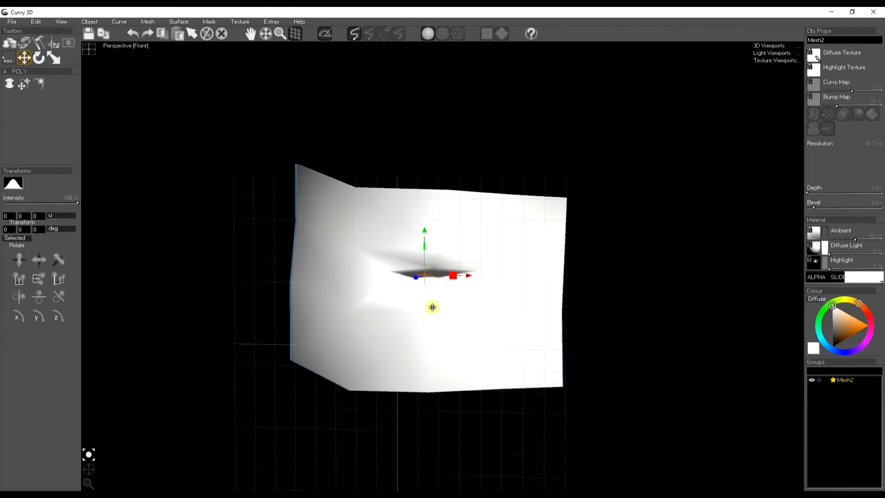
pyautogui.press('w')
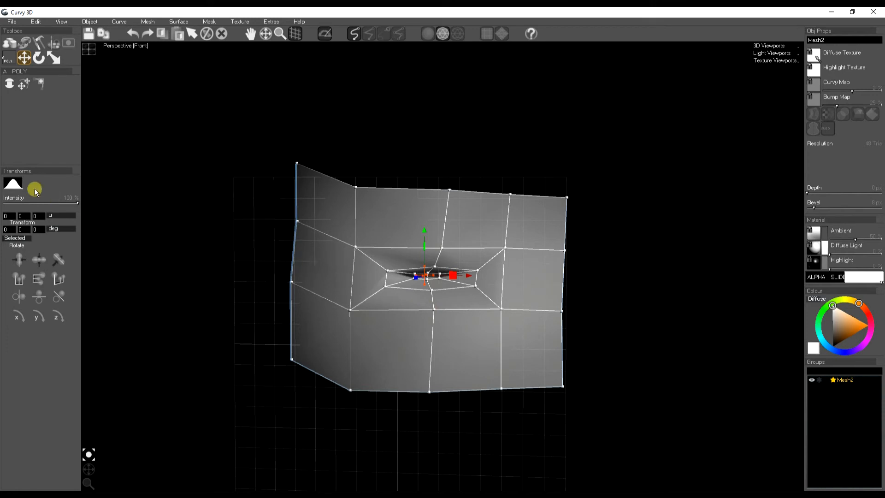
# - Activate edge selection and pick individual edges in the patch's left column, ending with the vertical edge between the two lowest left faces
pyautogui.click(7, 59)
pyautogui.click(22, 83)
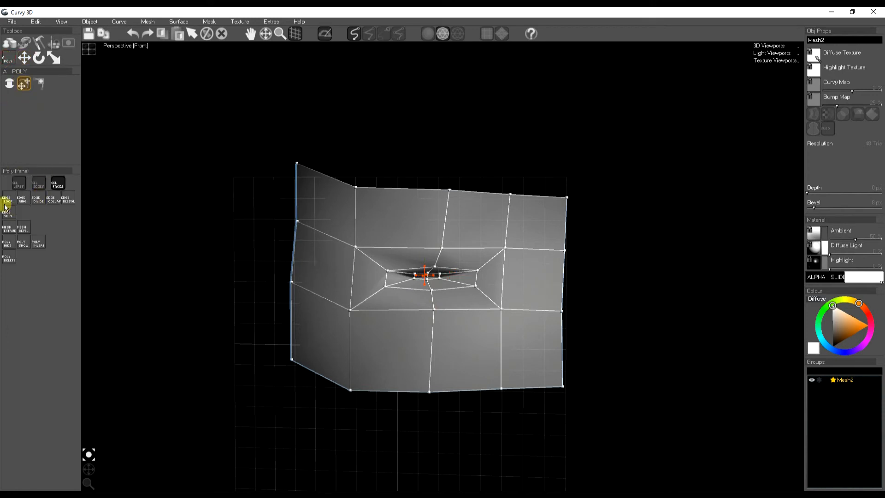
pyautogui.click(335, 236)
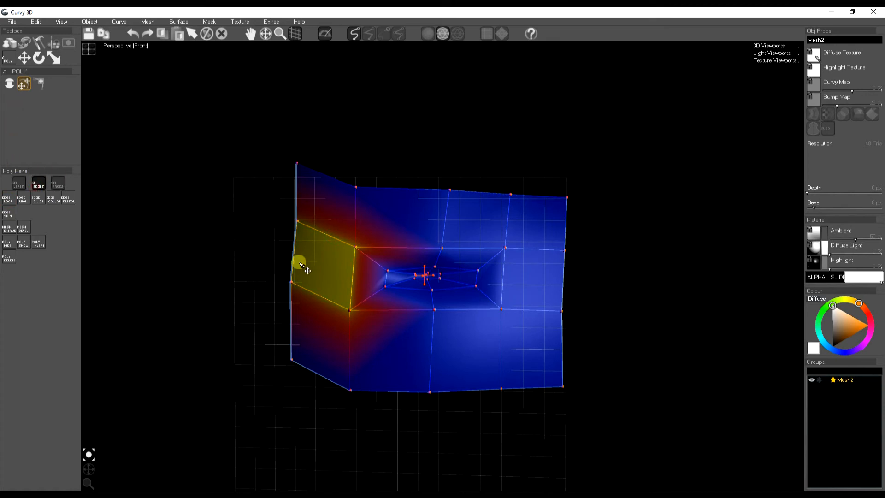
pyautogui.click(325, 296)
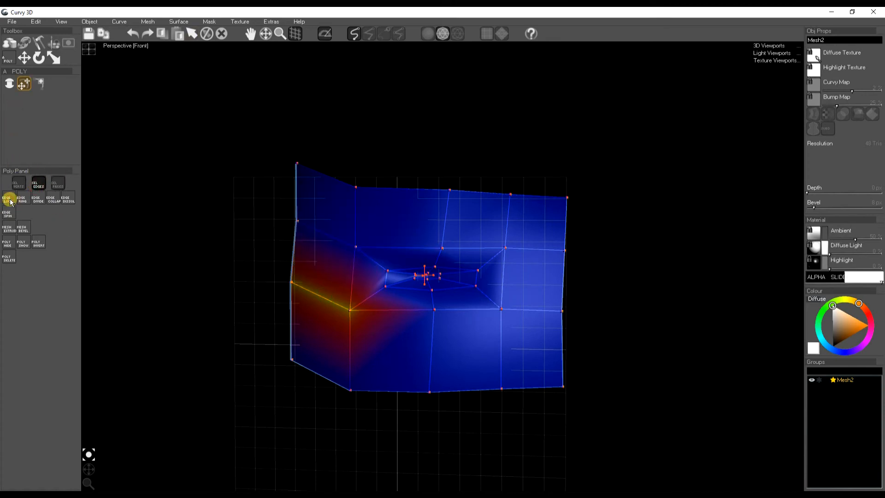
pyautogui.click(351, 339)
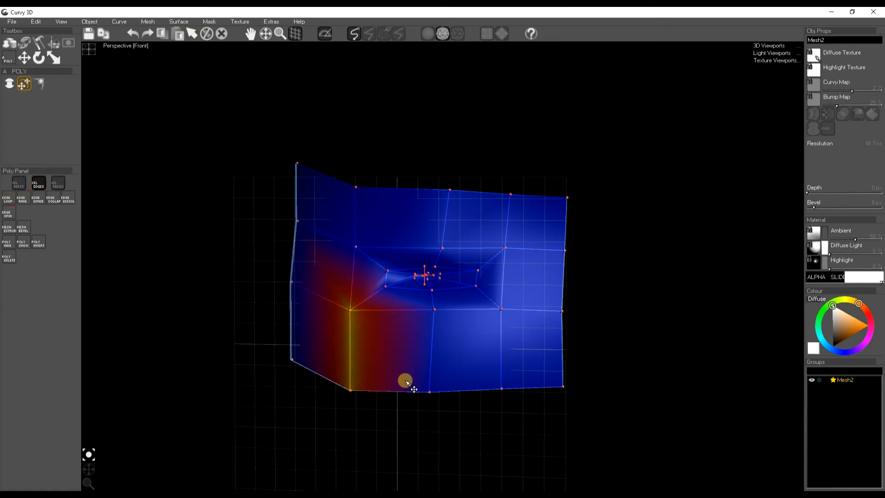
# - Add a fourth row of four quads along the patch's bottom edge
pyautogui.scroll(-2, 414, 356)
pyautogui.moveTo(461, 365); pyautogui.dragTo(410, 319, button='middle')
pyautogui.click(9, 84)
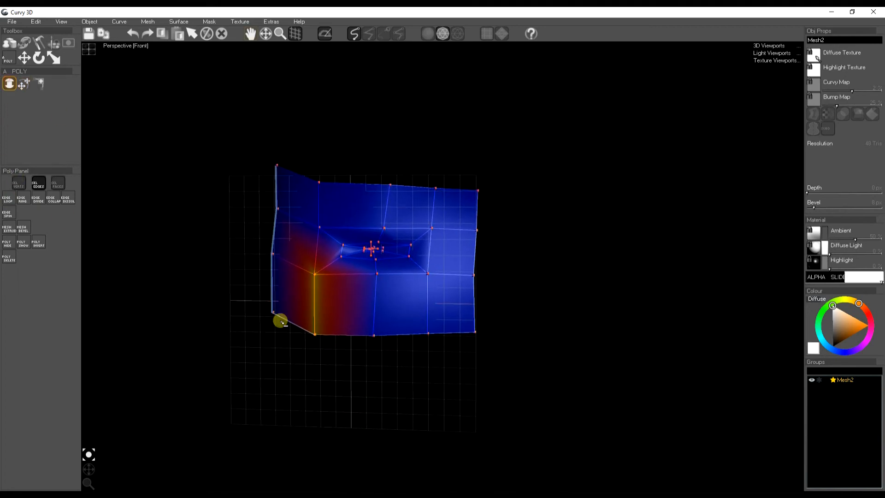
pyautogui.moveTo(282, 327); pyautogui.dragTo(290, 375)
pyautogui.moveTo(321, 340); pyautogui.dragTo(371, 391)
pyautogui.moveTo(381, 341); pyautogui.dragTo(425, 395)
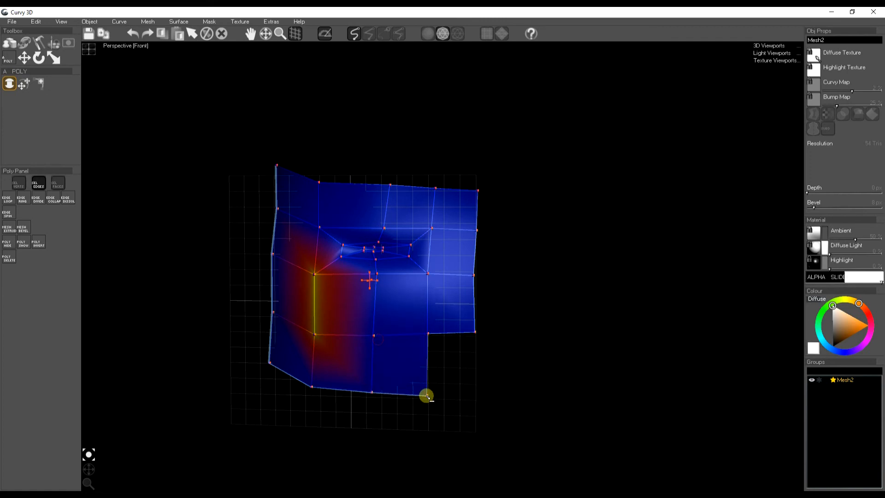
pyautogui.moveTo(433, 338); pyautogui.dragTo(477, 393)
# - Add a fifth column of four quads along the patch's right edge
pyautogui.moveTo(480, 296); pyautogui.dragTo(523, 295)
pyautogui.moveTo(479, 267); pyautogui.dragTo(525, 190)
pyautogui.moveTo(479, 351); pyautogui.dragTo(509, 354)
pyautogui.hotkey('ctrl', 'z')
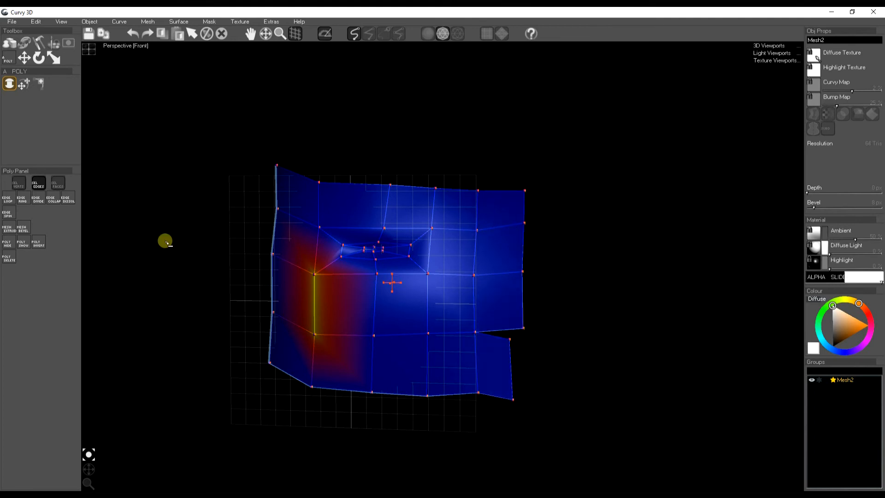
# - Weld the loose vertex of the lower-right quad to the column above and align its outer bottom corner
pyautogui.click(20, 85)
pyautogui.moveTo(510, 340); pyautogui.dragTo(525, 328)
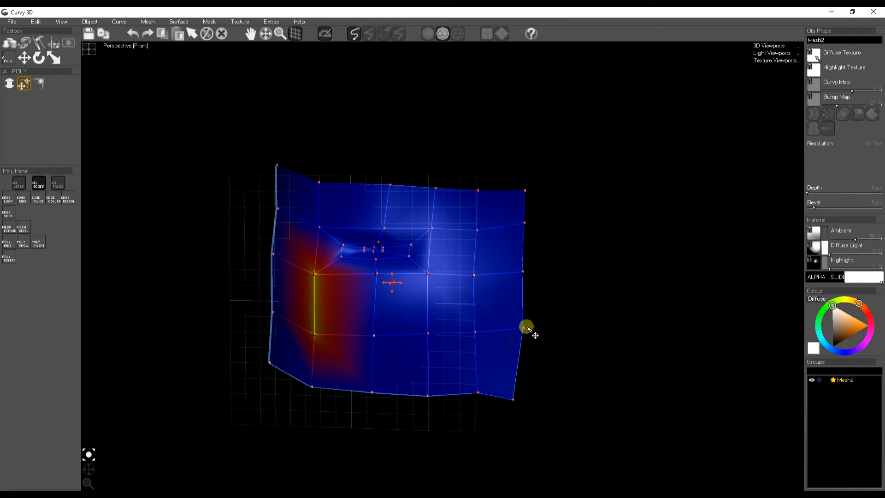
pyautogui.moveTo(513, 401); pyautogui.dragTo(525, 390)
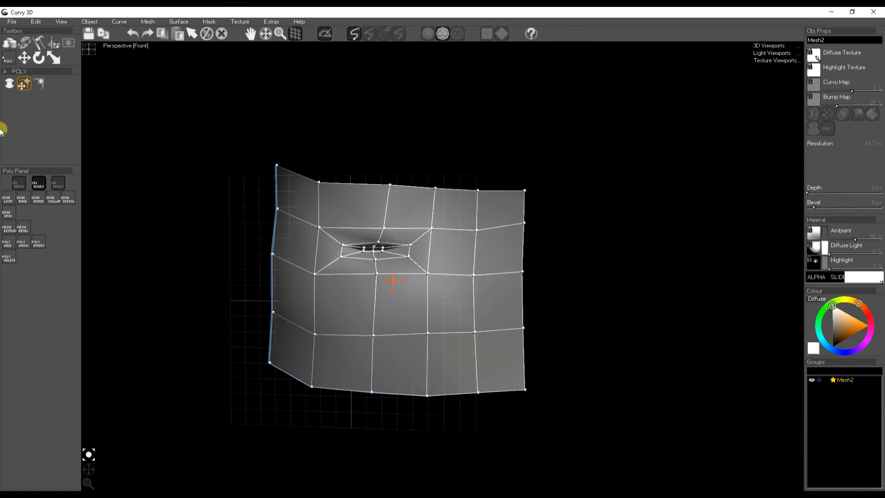
# - Try extended edge selection from the vertical and horizontal edges in the row below the mouth opening
pyautogui.click(313, 303)
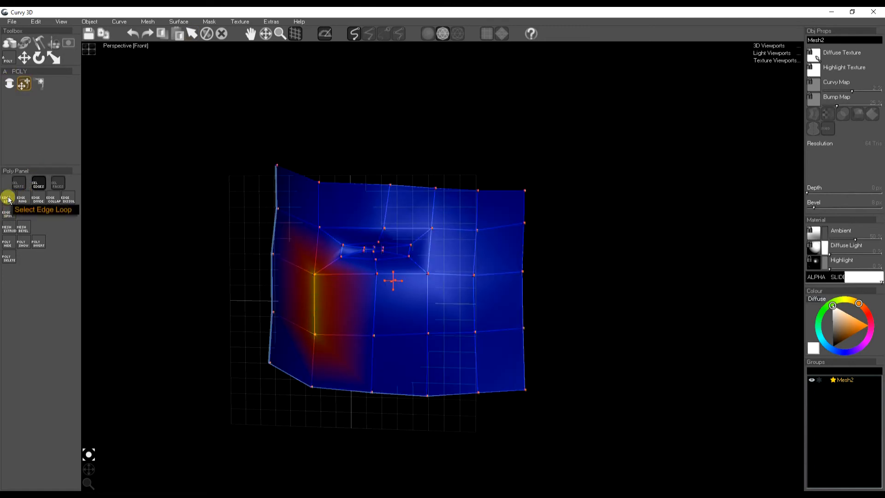
pyautogui.click(8, 215)
pyautogui.click(358, 332)
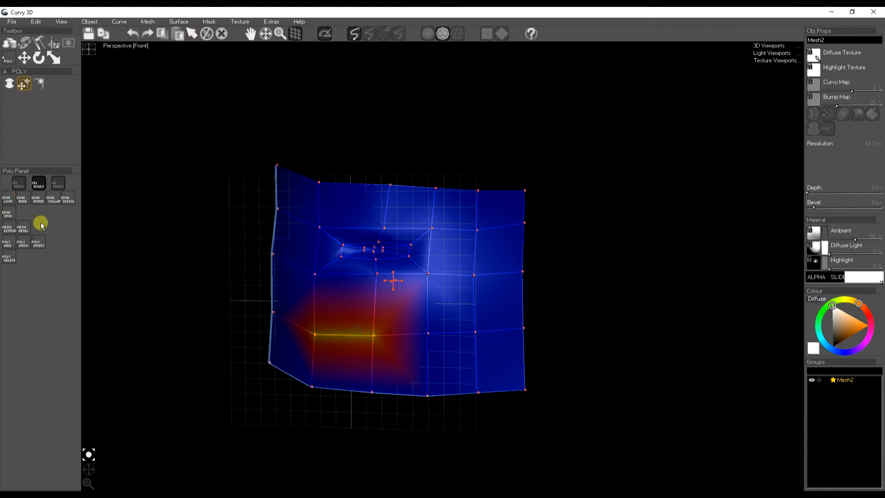
pyautogui.click(10, 200)
pyautogui.click(95, 236)
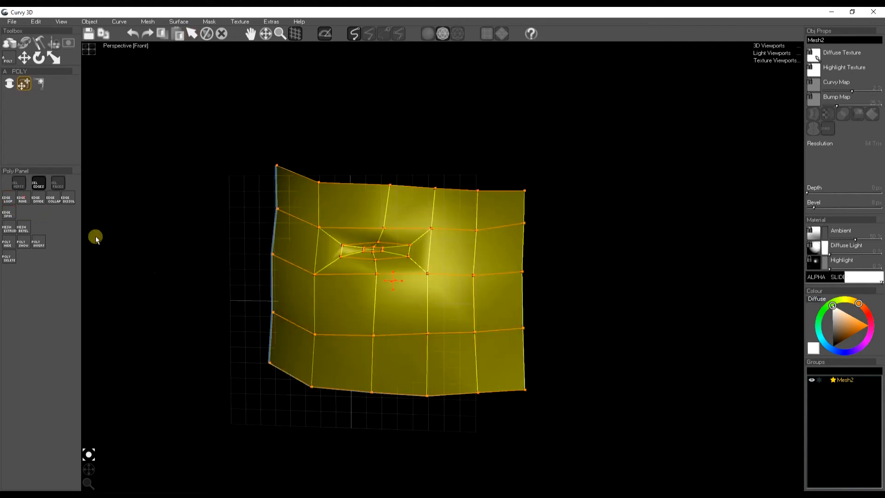
# - Divide the vertical edge ring in the row below the opening, and divide the edge ring of its upper half again
pyautogui.click(323, 307)
pyautogui.click(21, 199)
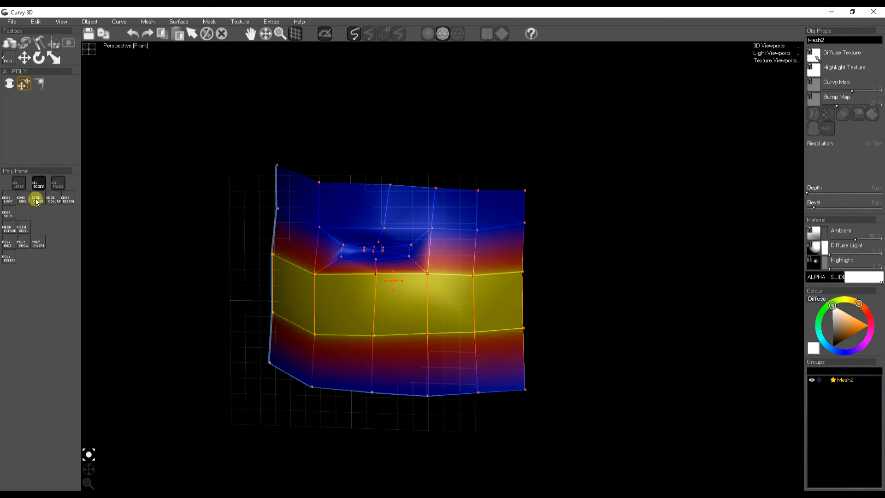
pyautogui.click(38, 202)
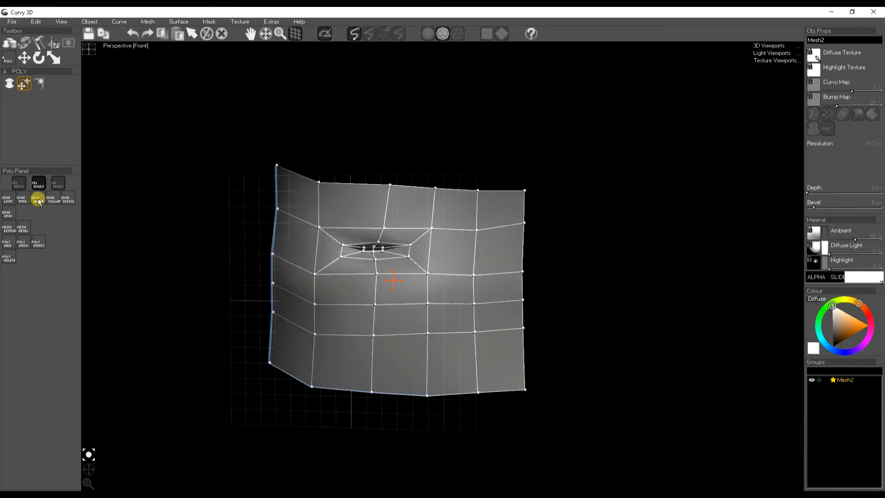
pyautogui.click(314, 290)
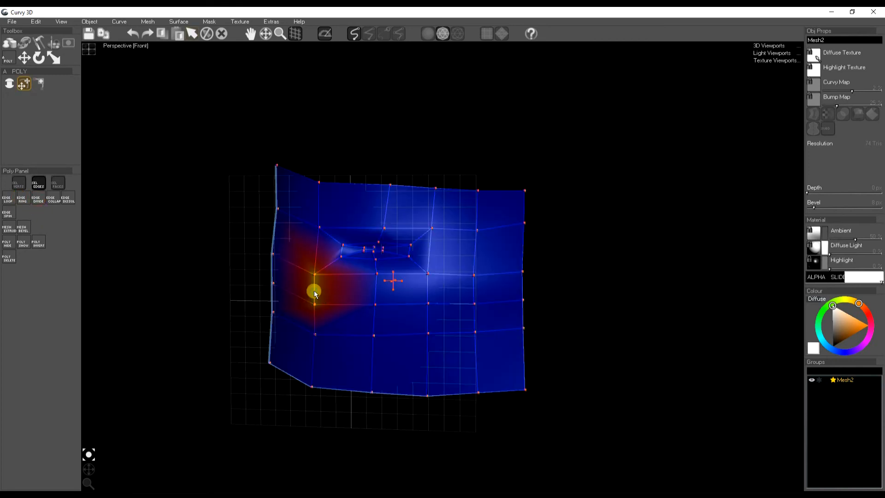
pyautogui.click(26, 200)
pyautogui.click(39, 201)
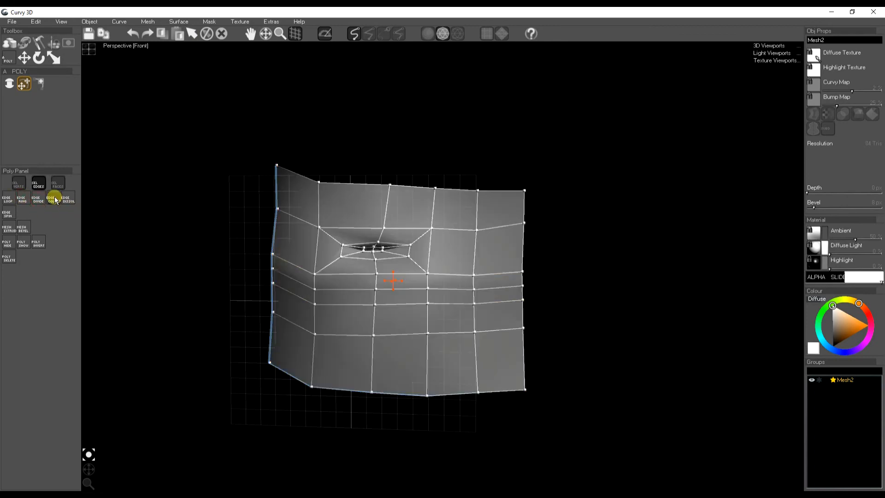
# - Collapse the four inner vertical edges of the narrow row below the new divisions, starting with one and taking the other three together
pyautogui.click(315, 299)
pyautogui.click(313, 318)
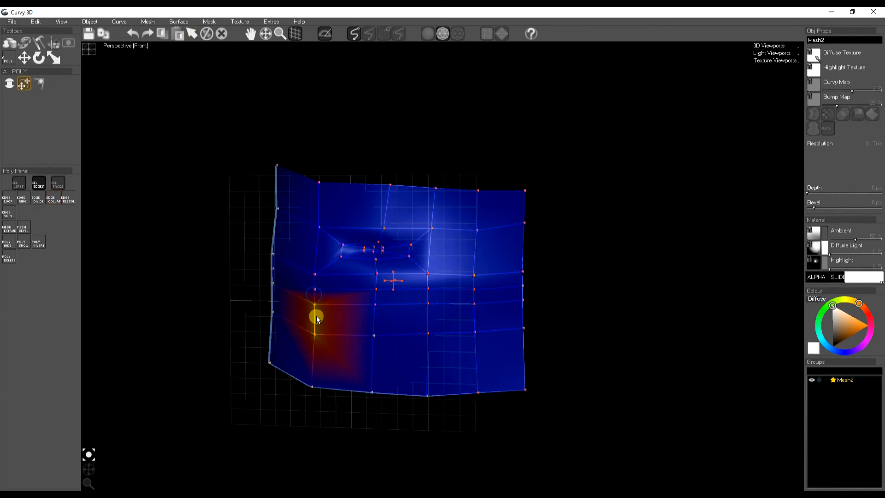
pyautogui.click(53, 201)
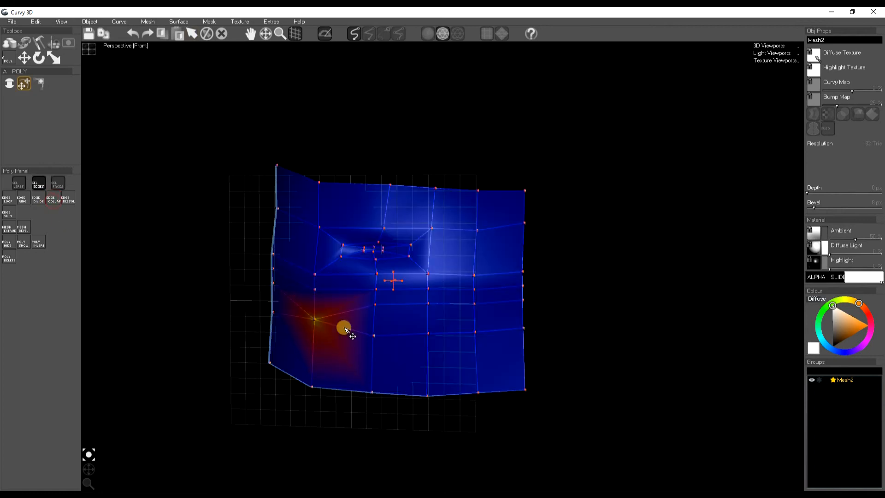
pyautogui.click(374, 318)
pyautogui.keyDown('shift'); pyautogui.click(434, 320); pyautogui.keyUp('shift')
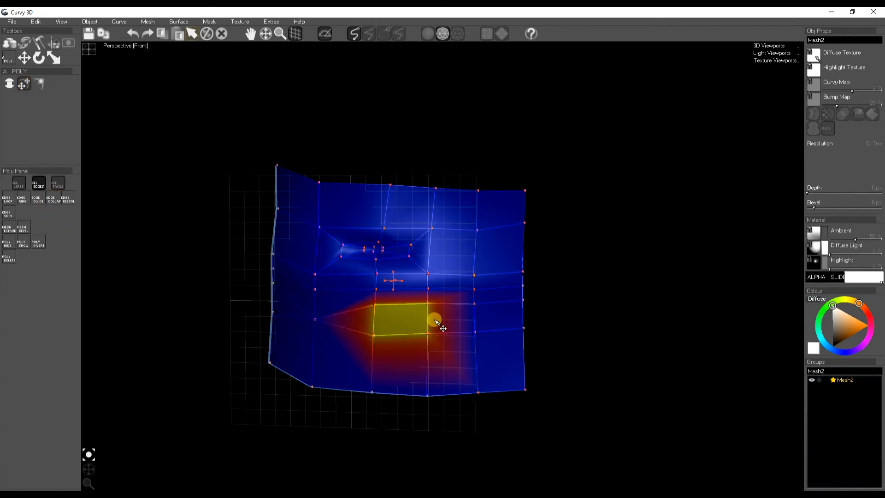
pyautogui.keyDown('shift'); pyautogui.click(478, 317); pyautogui.keyUp('shift')
pyautogui.click(54, 198)
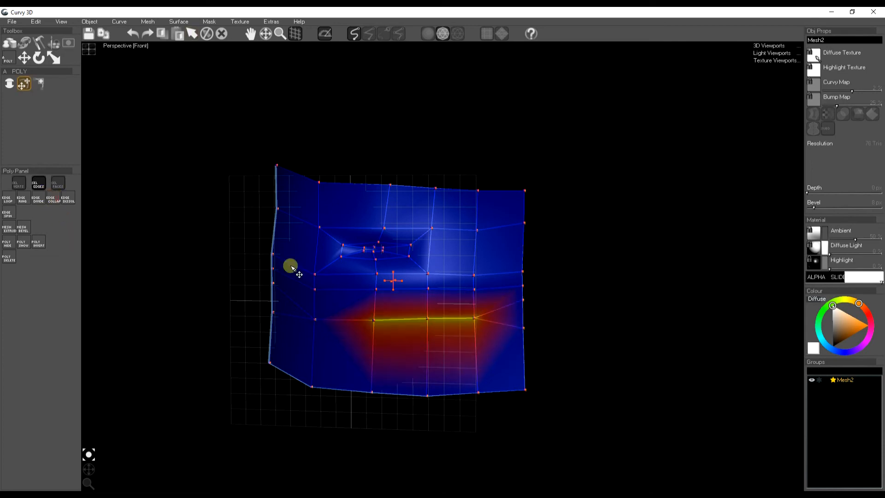
# - Collapse the remaining short edges of that row on the patch's right and left borders
pyautogui.click(522, 318)
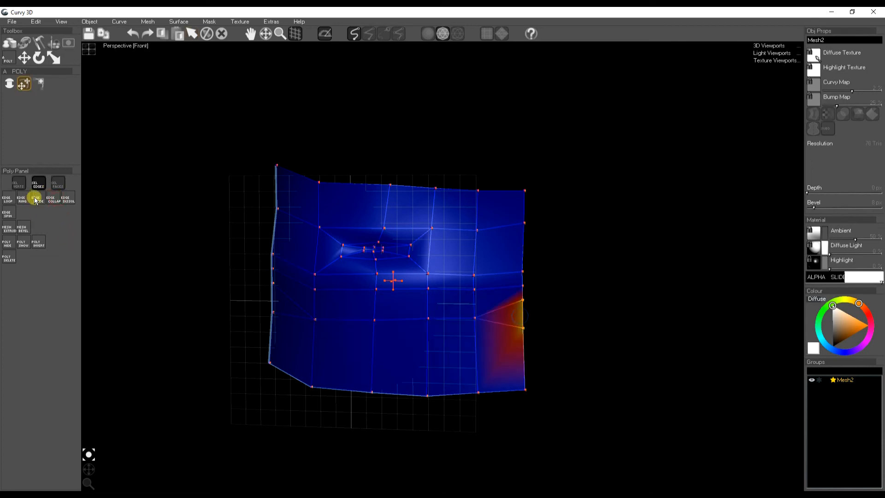
pyautogui.click(52, 202)
pyautogui.click(274, 300)
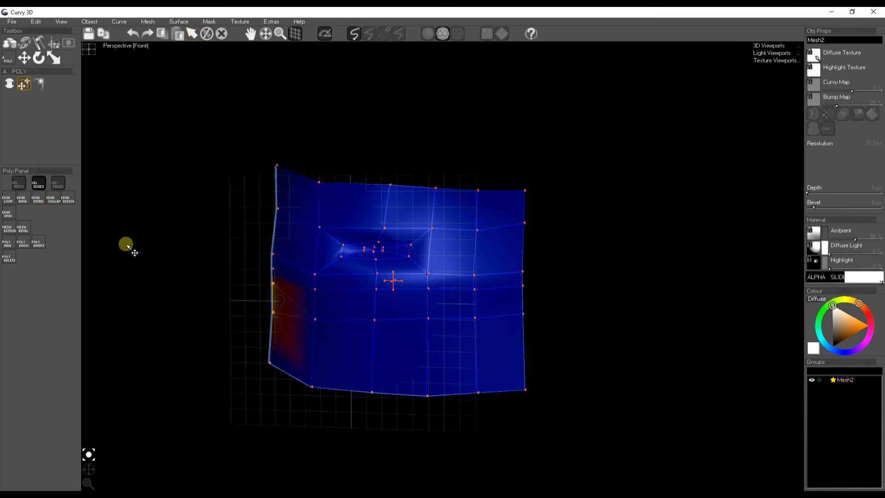
pyautogui.click(56, 202)
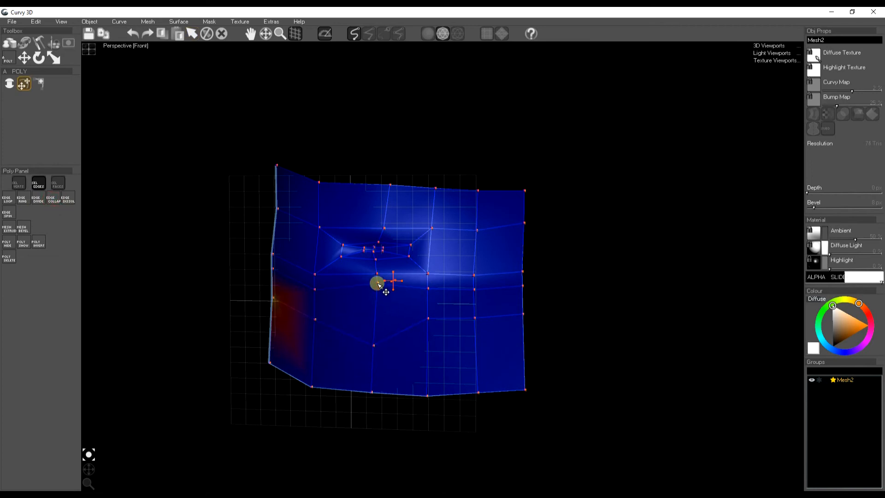
# - Dissolve the vertical edge below the mouth opening and cut a diagonal edge across the merged face
pyautogui.click(376, 304)
pyautogui.click(69, 200)
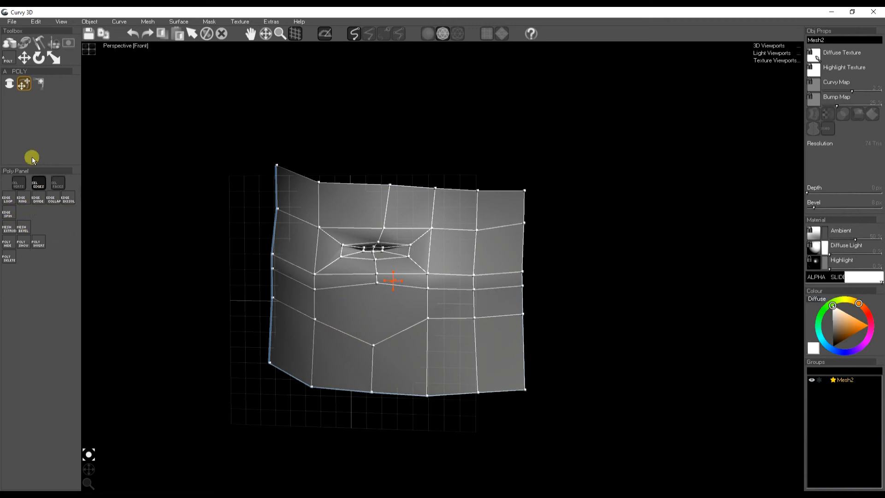
pyautogui.moveTo(315, 318); pyautogui.dragTo(429, 296)
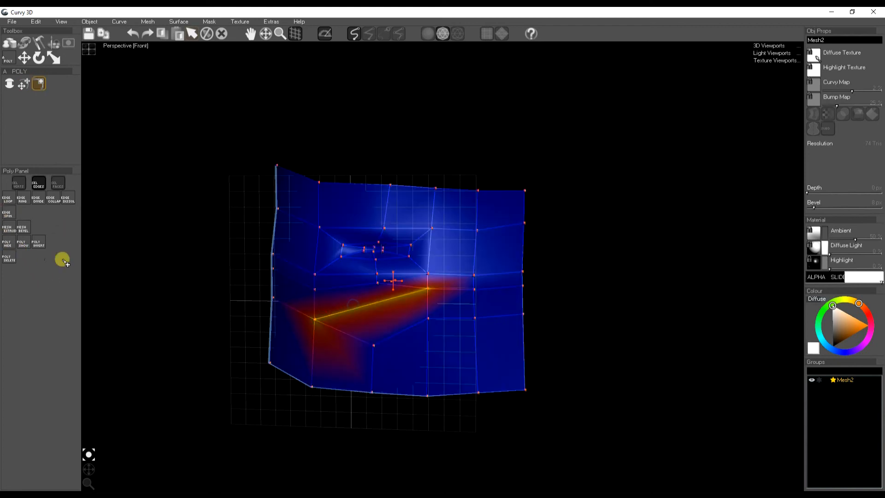
# - Spin the new diagonal edge repeatedly until it runs vertically between the face's upper and lower middle vertices
pyautogui.click(10, 215)
pyautogui.click(10, 215)
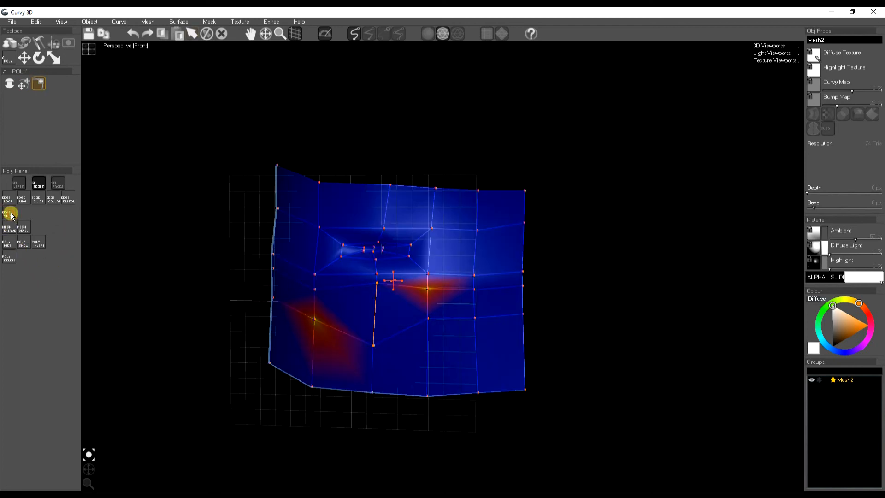
pyautogui.click(10, 215)
pyautogui.click(10, 214)
pyautogui.click(10, 215)
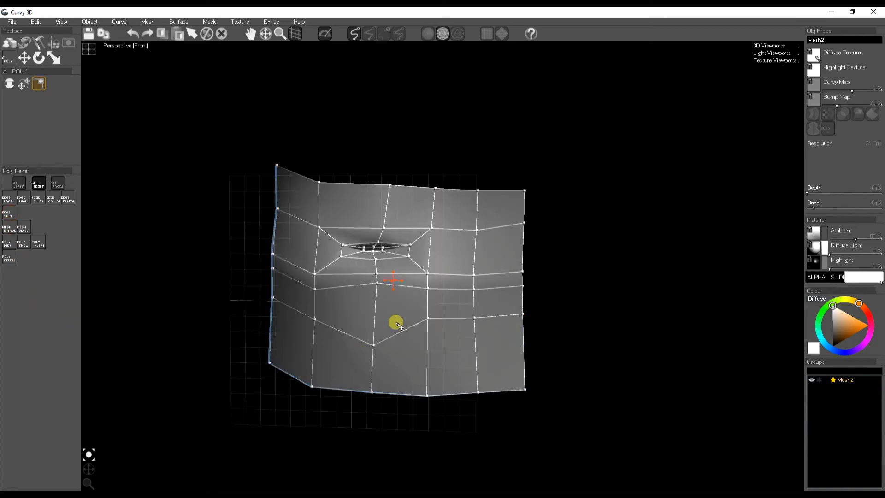
# - Move the two middle vertices below the opening closer together, the upper one down and the lower one up
pyautogui.click(20, 87)
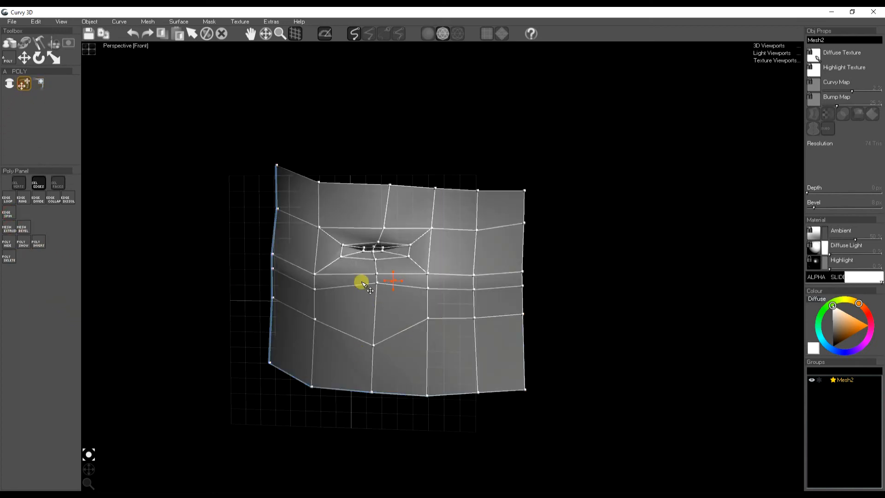
pyautogui.moveTo(381, 291); pyautogui.dragTo(379, 308)
pyautogui.moveTo(382, 345); pyautogui.dragTo(378, 337)
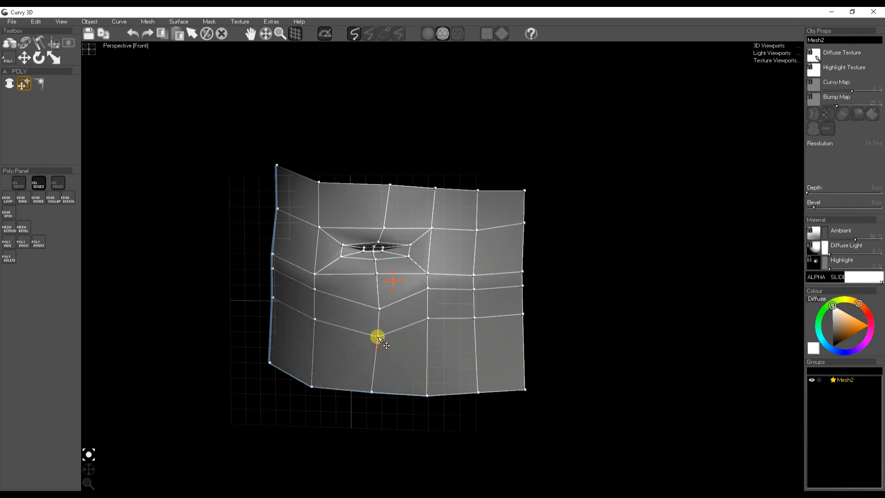
# - Weld the two border vertices beside the opening on each side of the patch, and lower the welded left vertex
pyautogui.moveTo(272, 254); pyautogui.dragTo(277, 210)
pyautogui.moveTo(523, 272); pyautogui.dragTo(524, 248)
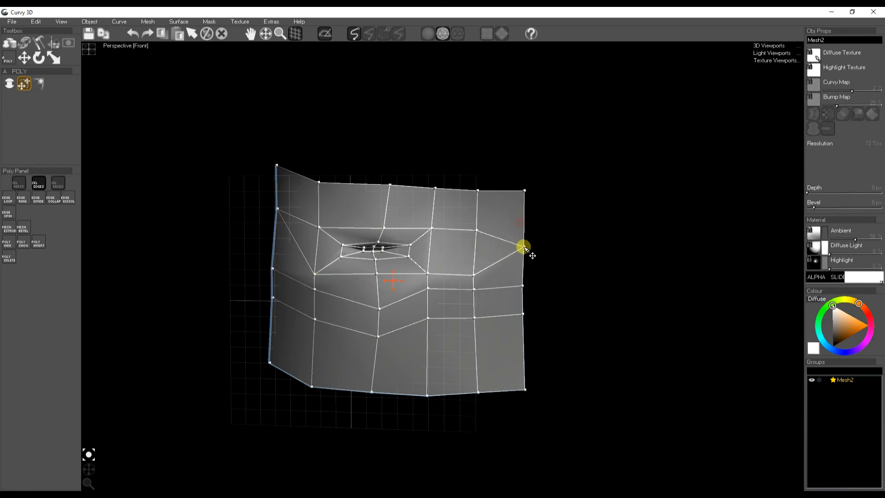
pyautogui.moveTo(277, 208); pyautogui.dragTo(268, 234)
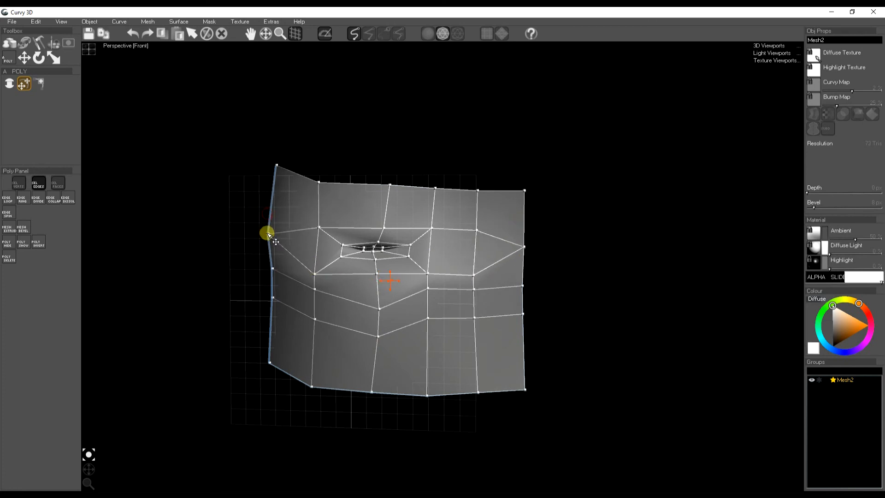
# - Turn on the view option that shows the shortcut keys used
pyautogui.click(61, 21)
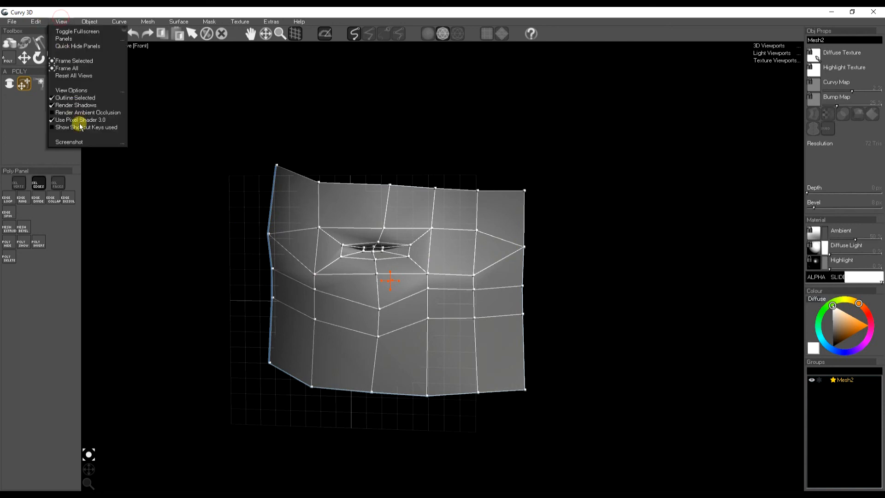
pyautogui.moveTo(81, 93)
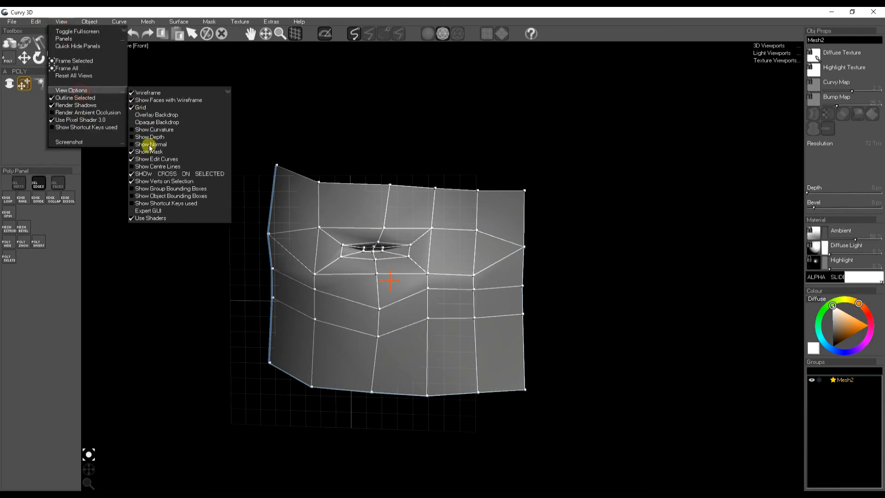
pyautogui.click(150, 203)
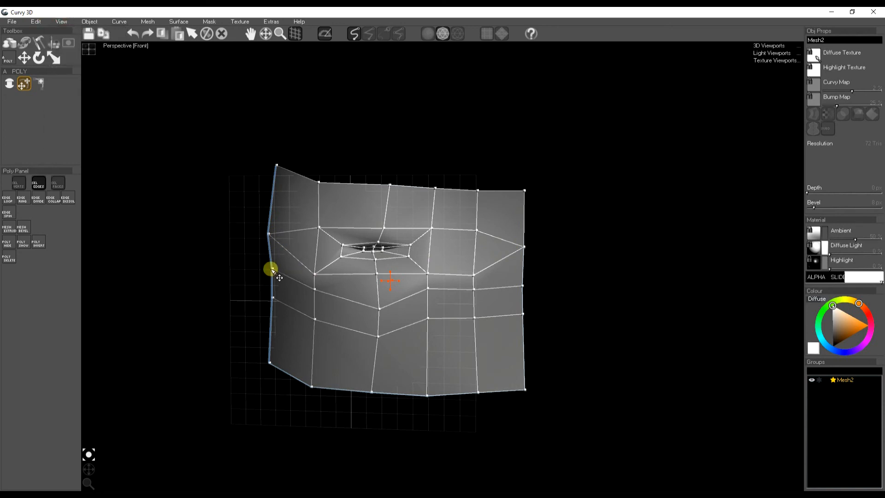
# - Weld all six vertices of the upper horizontal edge line below the opening onto the matching vertices of the line beneath
pyautogui.moveTo(273, 269); pyautogui.dragTo(272, 291)
pyautogui.moveTo(517, 285); pyautogui.dragTo(522, 313)
pyautogui.moveTo(472, 291); pyautogui.dragTo(472, 316)
pyautogui.moveTo(431, 291); pyautogui.dragTo(428, 317)
pyautogui.moveTo(376, 309); pyautogui.dragTo(374, 333)
pyautogui.moveTo(314, 289); pyautogui.dragTo(313, 318)
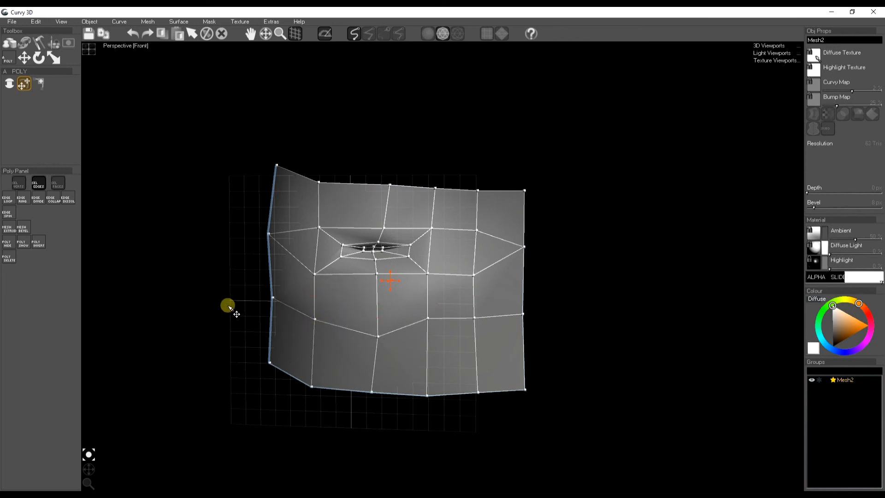
# - Delete the two bottom corner faces of the patch and clear the selection
pyautogui.click(271, 335)
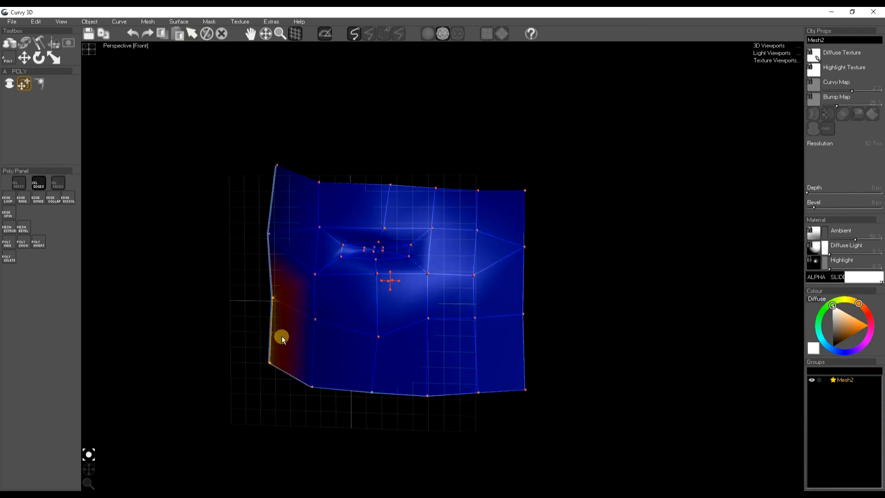
pyautogui.click(292, 353)
pyautogui.click(58, 182)
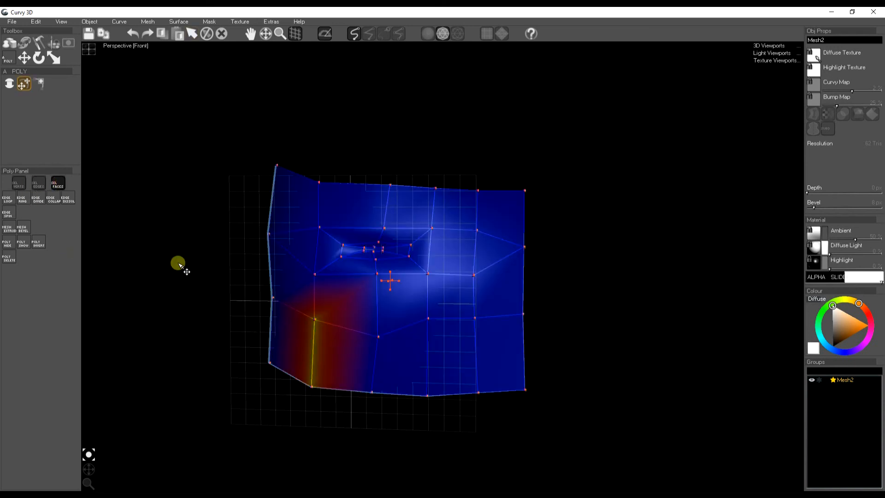
pyautogui.click(293, 335)
pyautogui.click(9, 260)
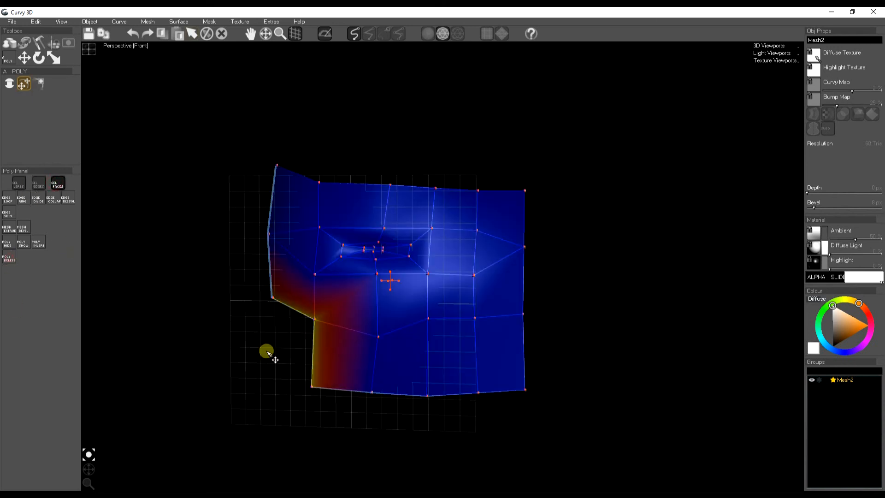
pyautogui.click(479, 352)
pyautogui.click(9, 259)
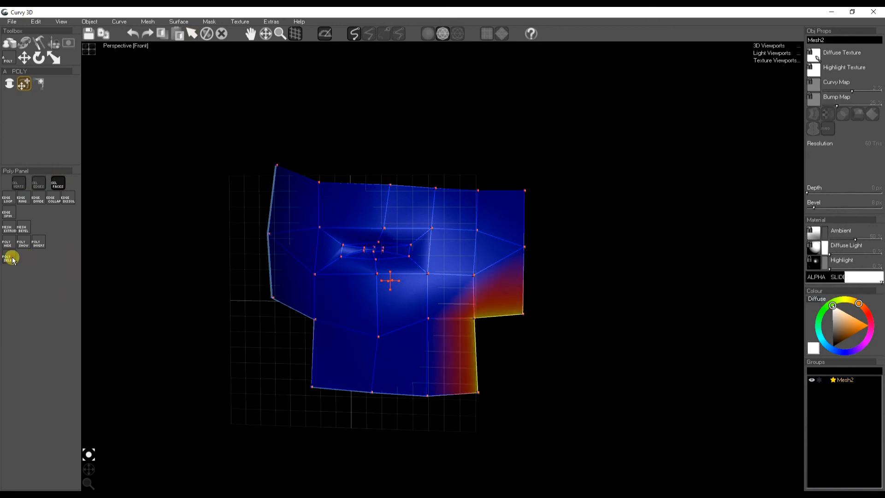
pyautogui.moveTo(87, 467); pyautogui.dragTo(120, 431)
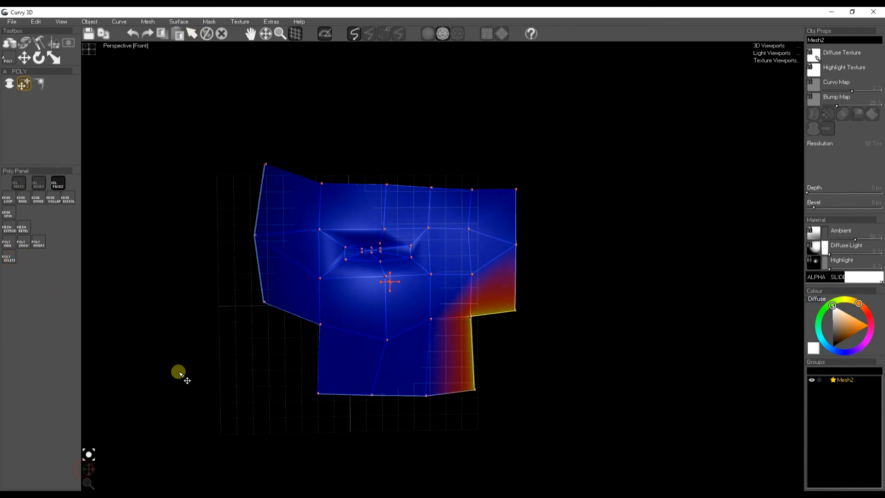
pyautogui.press('space')
pyautogui.moveTo(90, 475); pyautogui.dragTo(134, 456)
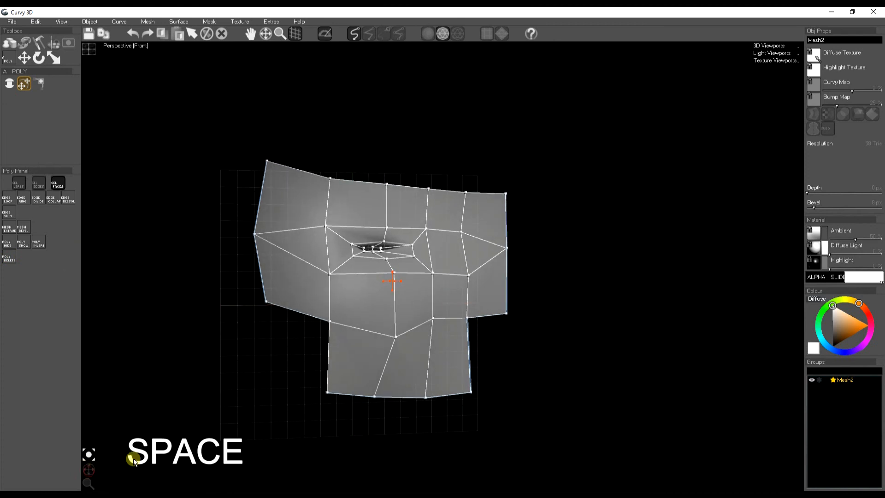
# - Turn on subdivision smoothing for the patch and try out symmetry, leaving symmetry off
pyautogui.click(824, 129)
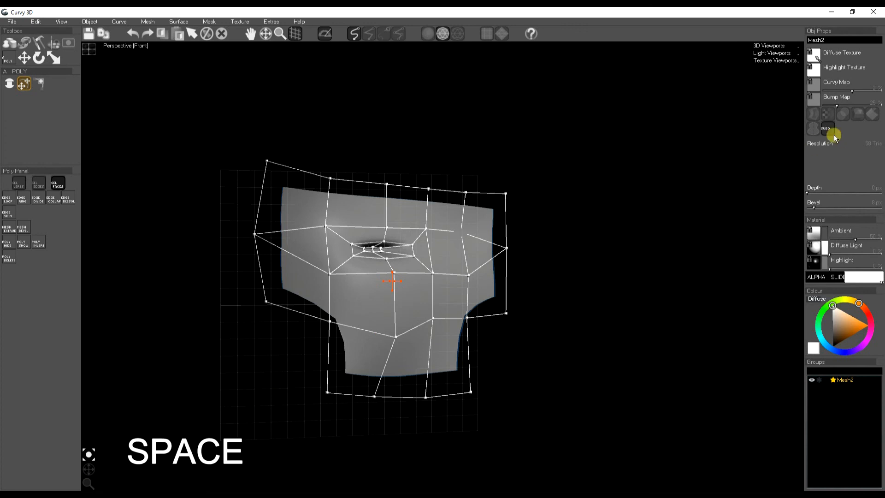
pyautogui.click(813, 131)
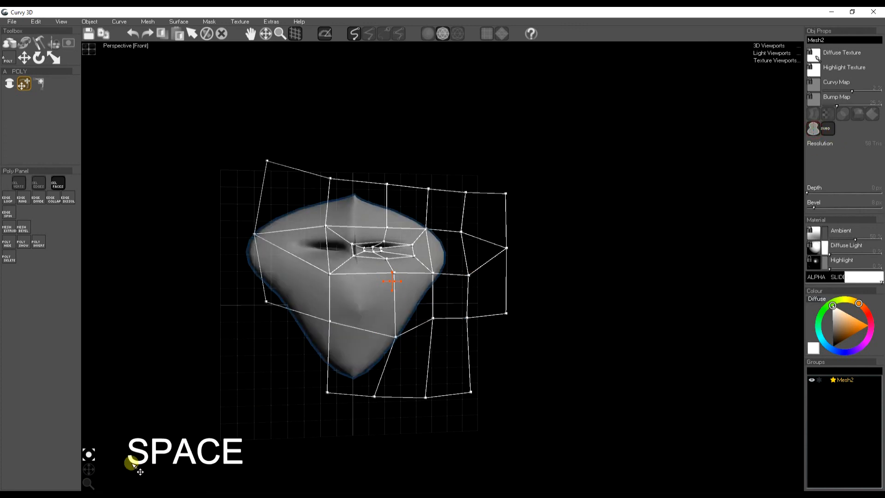
pyautogui.moveTo(86, 471); pyautogui.dragTo(126, 445)
pyautogui.press('b')
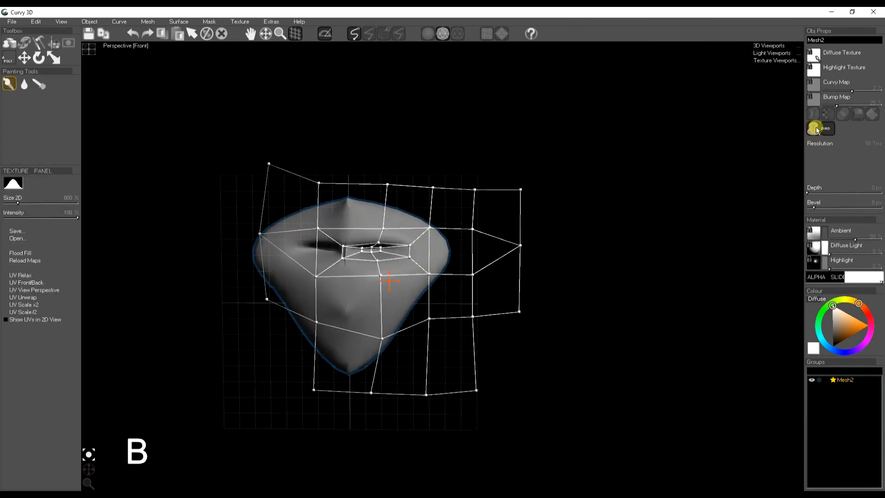
pyautogui.click(814, 128)
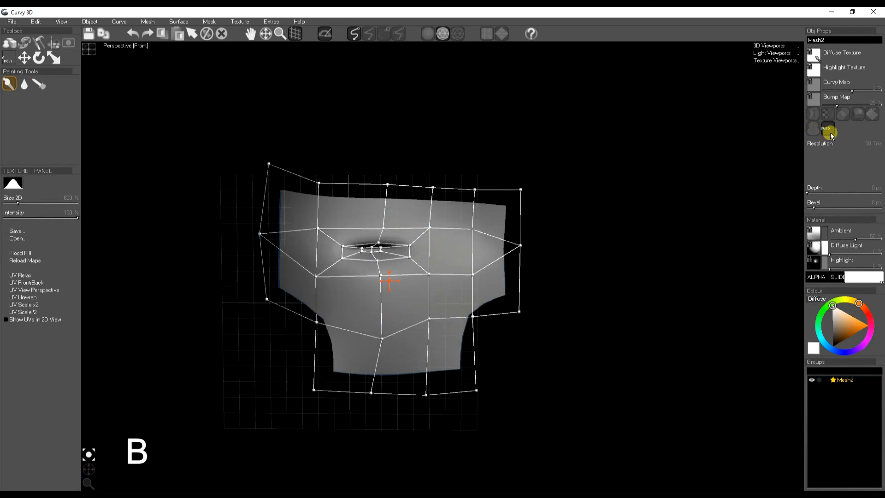
# - Thicken the smoothed patch to a depth of about 503 px and reduce its bevel to the minimum
pyautogui.moveTo(810, 192); pyautogui.dragTo(835, 192)
pyautogui.moveTo(71, 457); pyautogui.dragTo(19, 478)
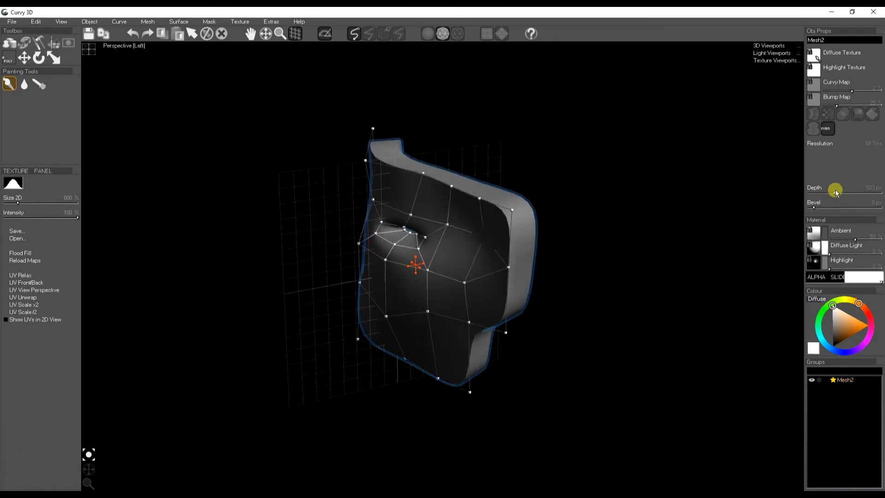
pyautogui.moveTo(816, 211)
pyautogui.mouseDown()
pyautogui.moveTo(823, 210)
pyautogui.moveTo(799, 214)
pyautogui.mouseUp()
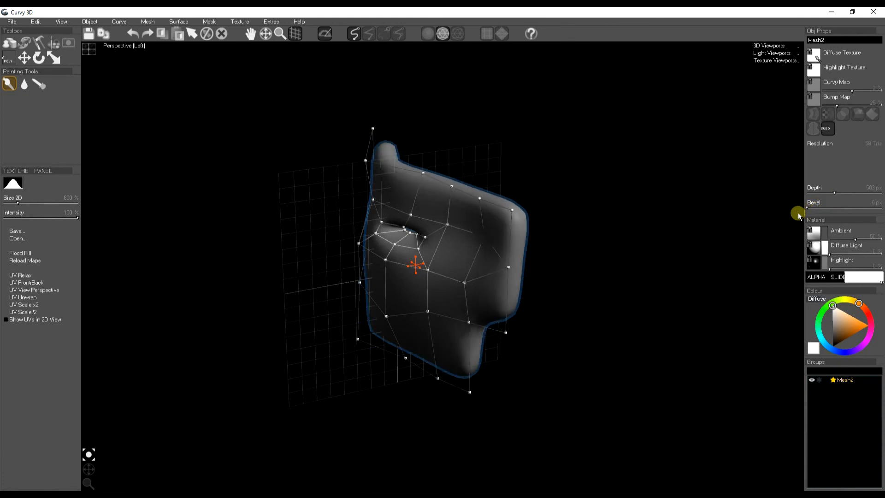
# - Hide the wireframe, adjust the mesh's diffuse light colour, and toggle subdivision to compare the surface
pyautogui.moveTo(94, 473); pyautogui.dragTo(157, 458)
pyautogui.press('a')
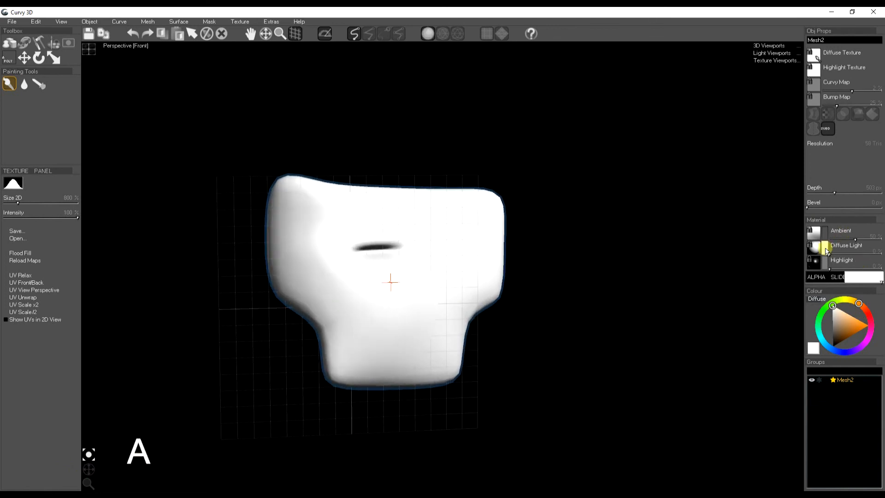
pyautogui.moveTo(833, 324); pyautogui.dragTo(832, 325)
pyautogui.click(828, 129)
pyautogui.click(829, 129)
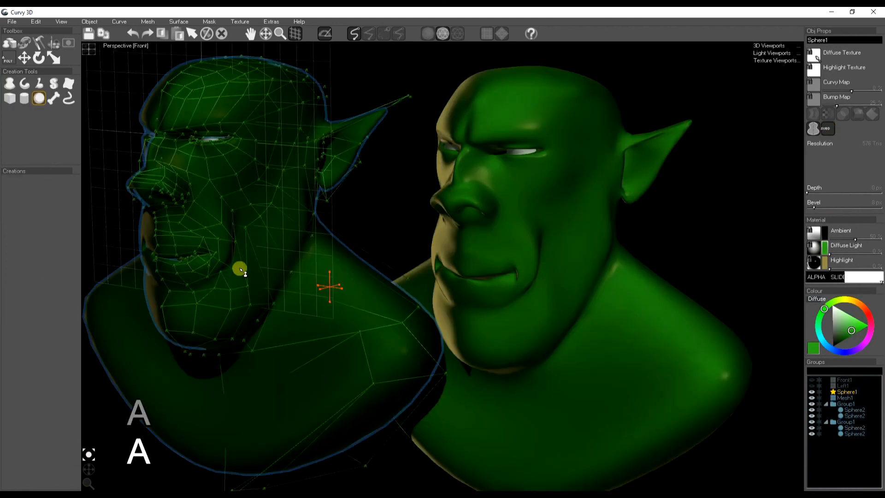
# - Show the green head with plain shading instead of its wireframe and clear the selection
pyautogui.click(236, 227)
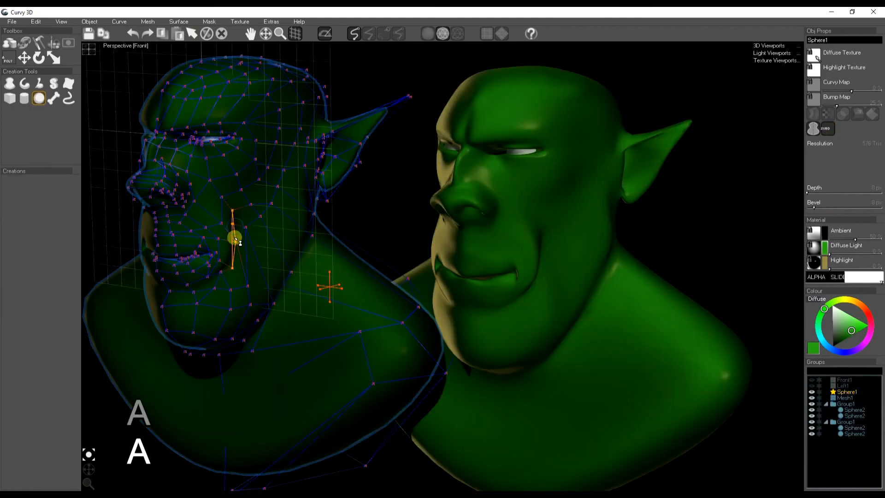
pyautogui.press('s')
pyautogui.press('s')
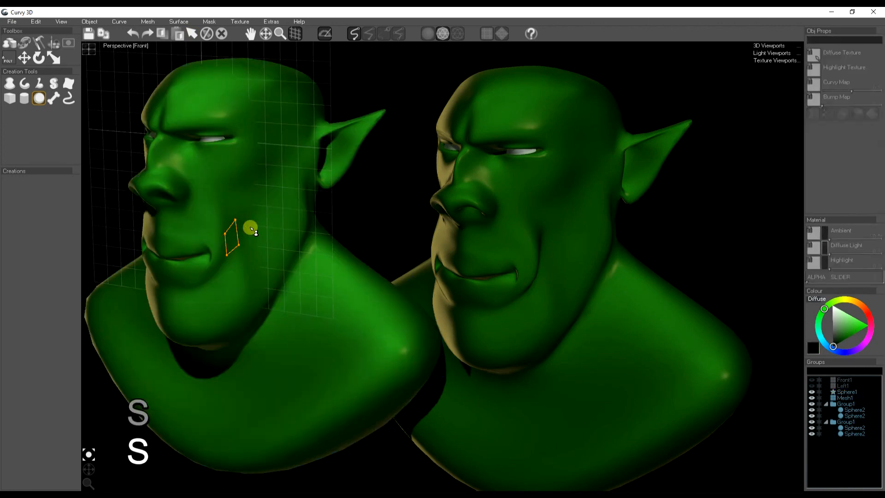
pyautogui.press('a')
pyautogui.press('space')
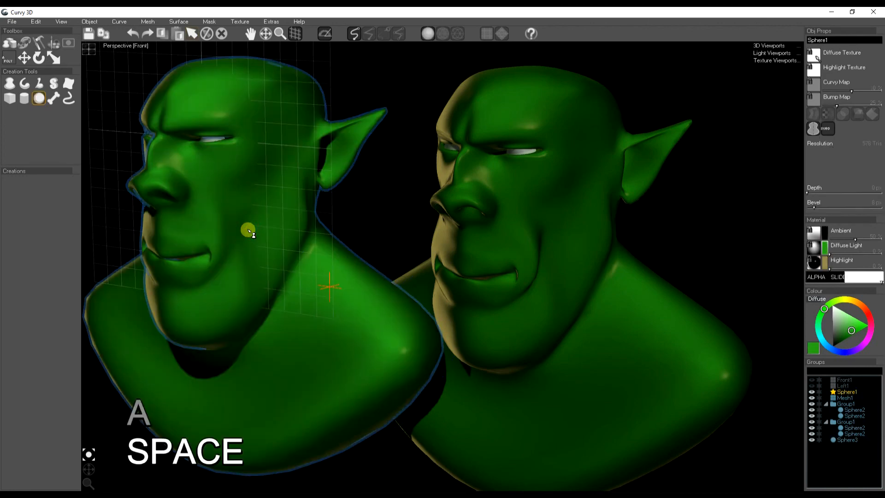
pyautogui.press('s')
pyautogui.press('space')
pyautogui.press('space')
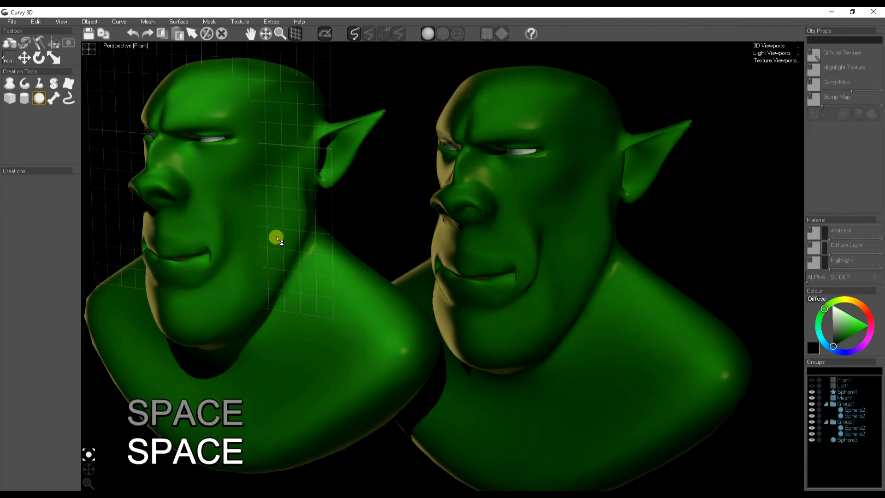
pyautogui.moveTo(296, 249); pyautogui.dragTo(330, 264)
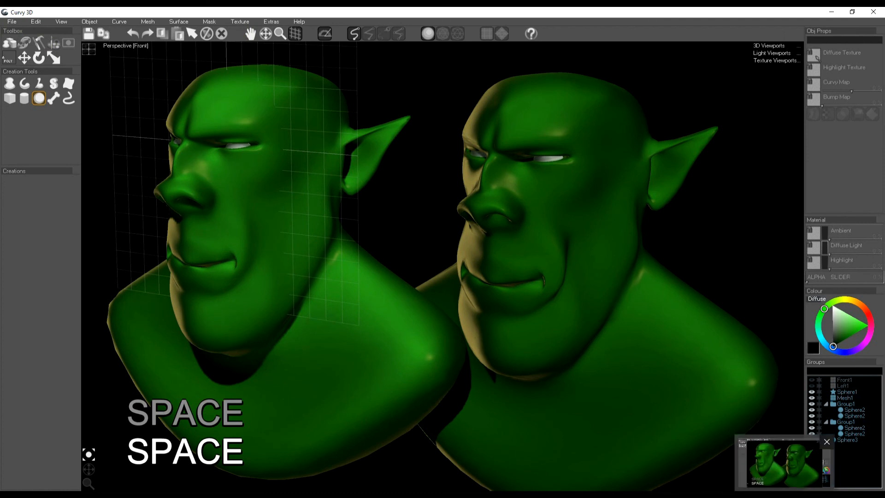
pyautogui.click(820, 494)
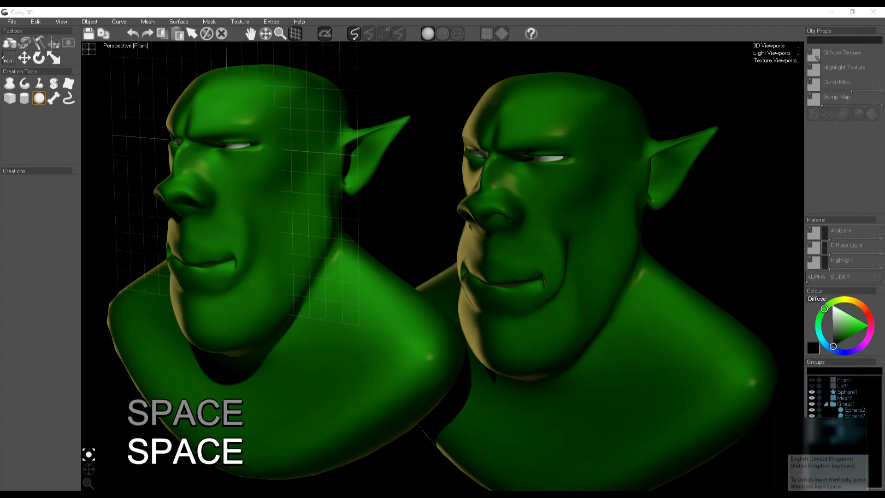
pyautogui.click(853, 483)
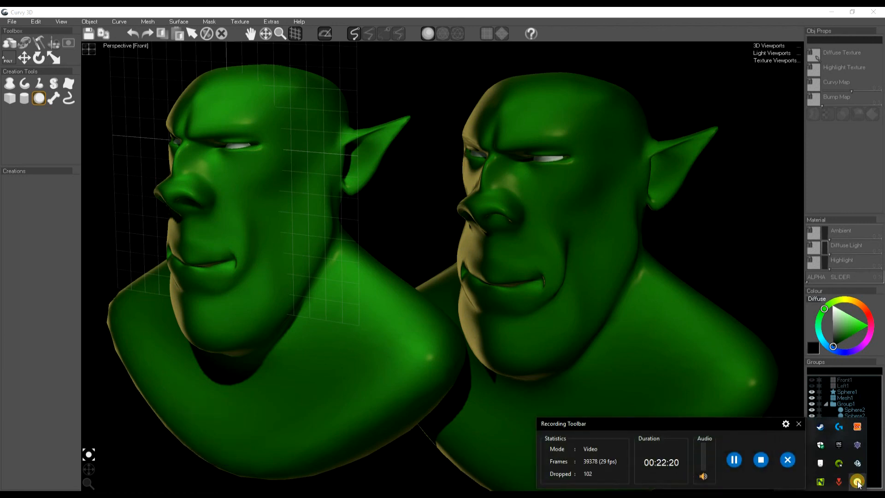